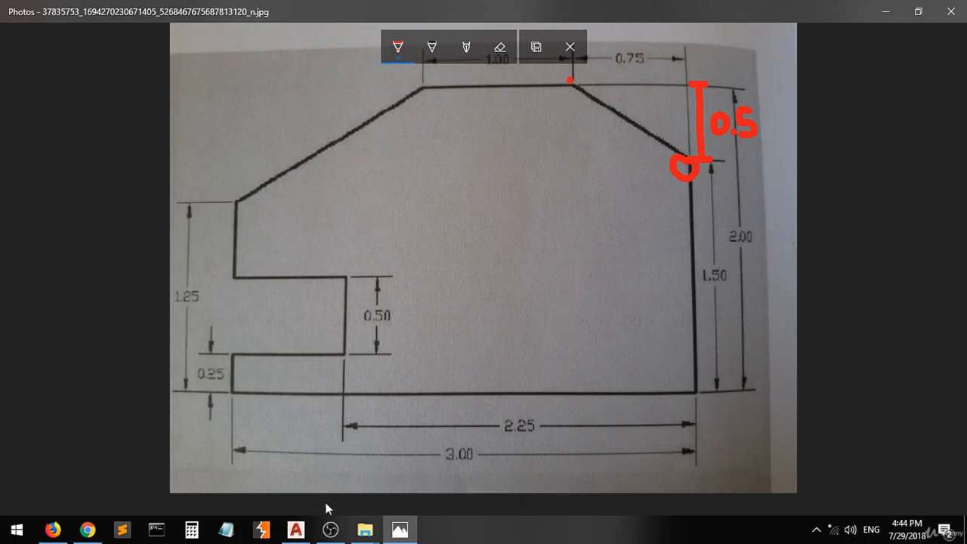
# Draw the chamfer line to @-0.75,0.5 from the right edge, then return to the reference photo
pyautogui.click(295, 530)
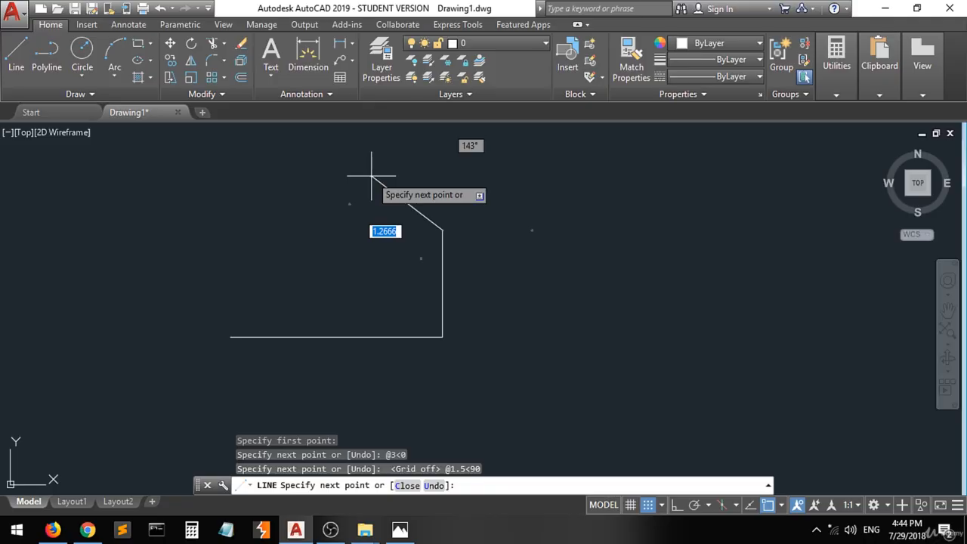
pyautogui.write('@')
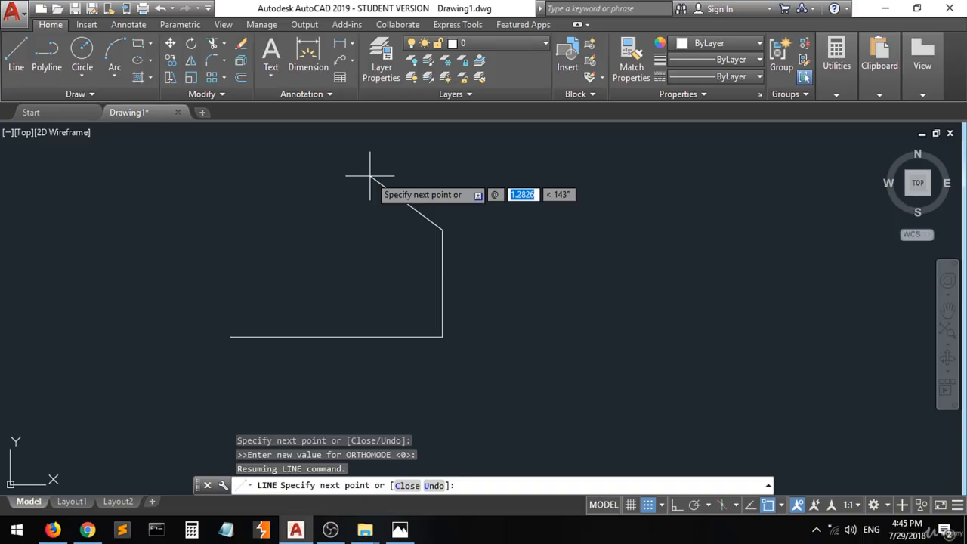
pyautogui.write('0')
pyautogui.press('BackSpace')
pyautogui.write('-')
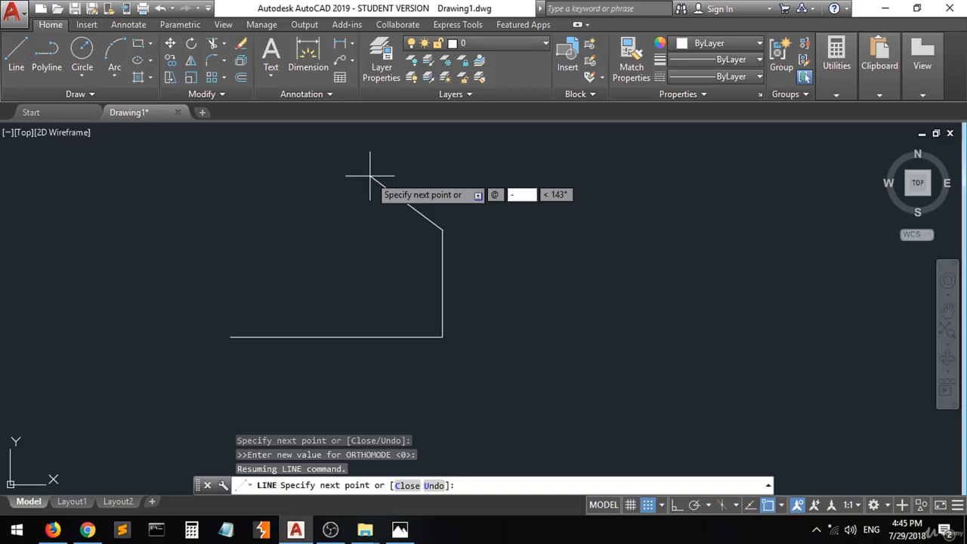
pyautogui.write('0.75')
pyautogui.press('Tab')
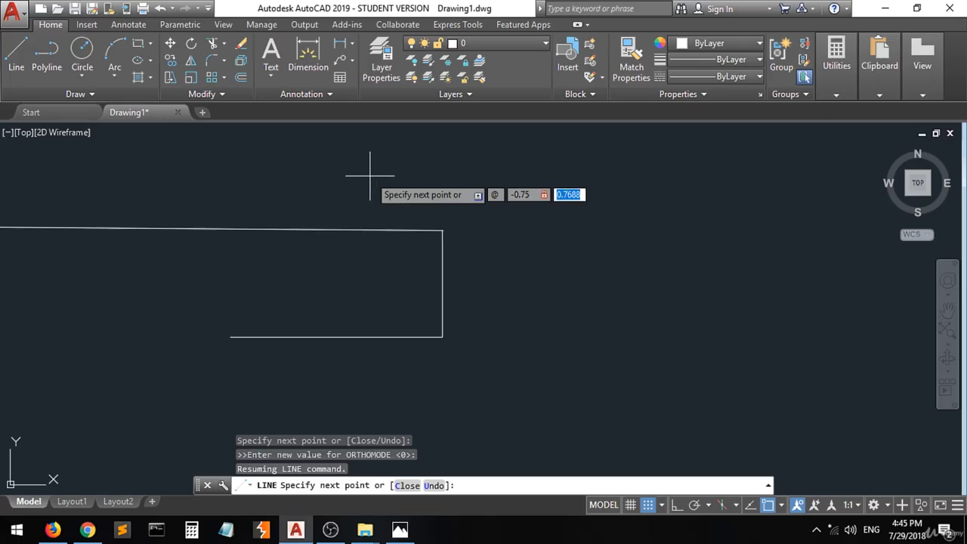
pyautogui.write('0.5')
pyautogui.press('Return')
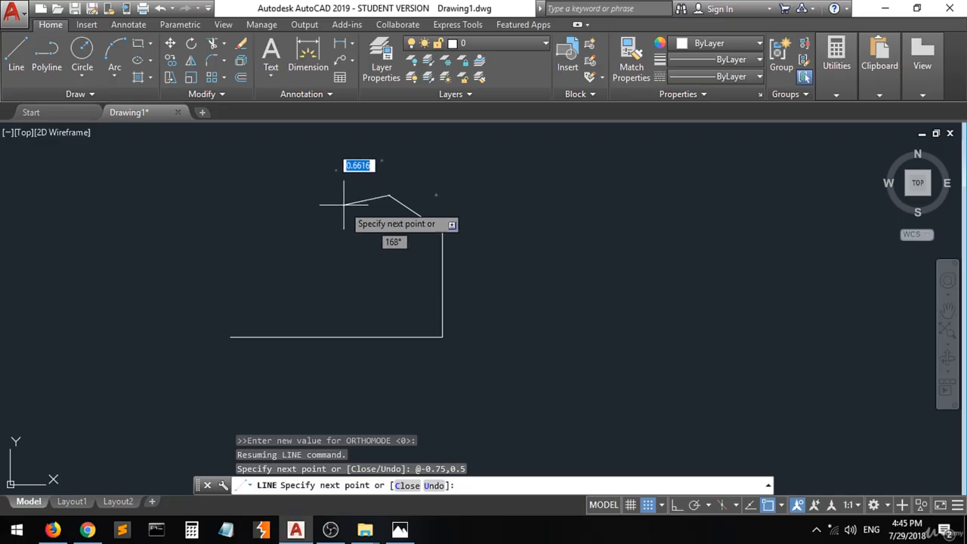
pyautogui.click(400, 529)
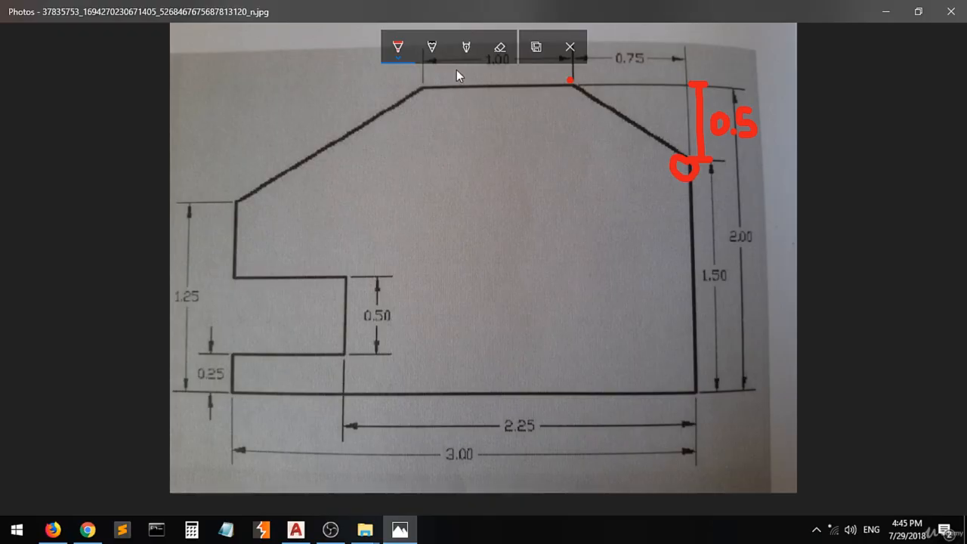
# Add a red mark mid-sketch and circle the 1.00 top length in red, then go back to AutoCAD
pyautogui.click(570, 43)
pyautogui.click(510, 299)
pyautogui.moveTo(462, 213); pyautogui.dragTo(472, 316)
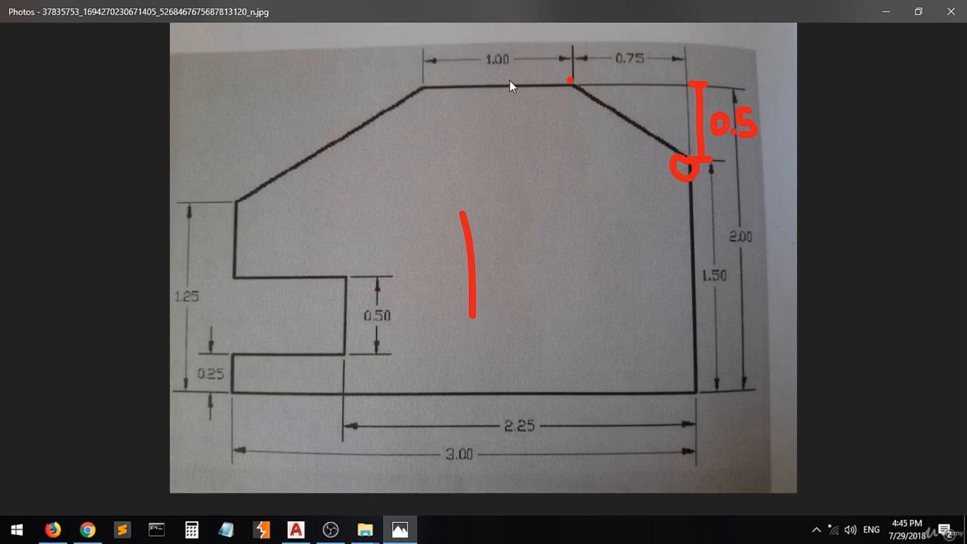
pyautogui.moveTo(493, 81)
pyautogui.mouseDown()
pyautogui.moveTo(478, 80)
pyautogui.moveTo(469, 56)
pyautogui.moveTo(484, 36)
pyautogui.mouseUp()
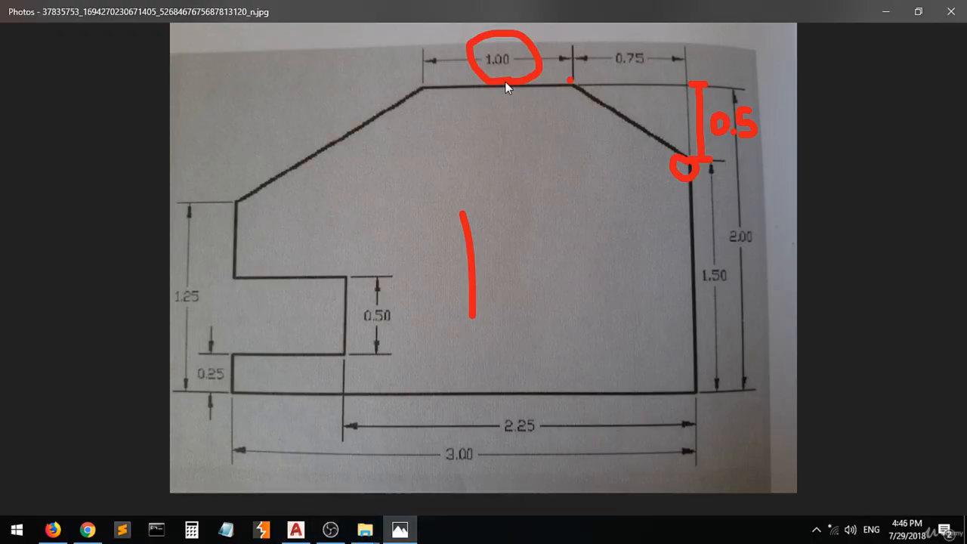
pyautogui.click(296, 529)
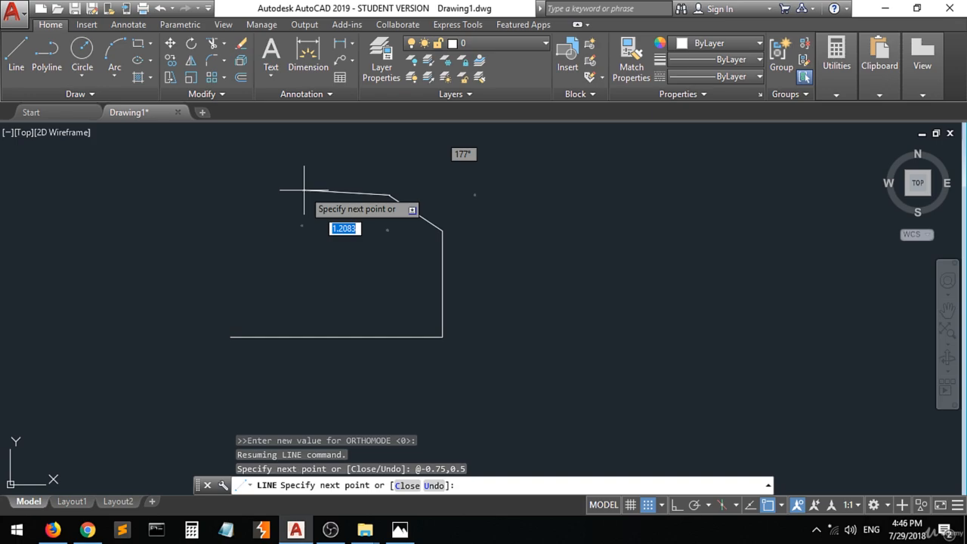
# Toggle ortho with F8 and draw a 1-unit top edge at 180°, then check the photo
pyautogui.press('F8')
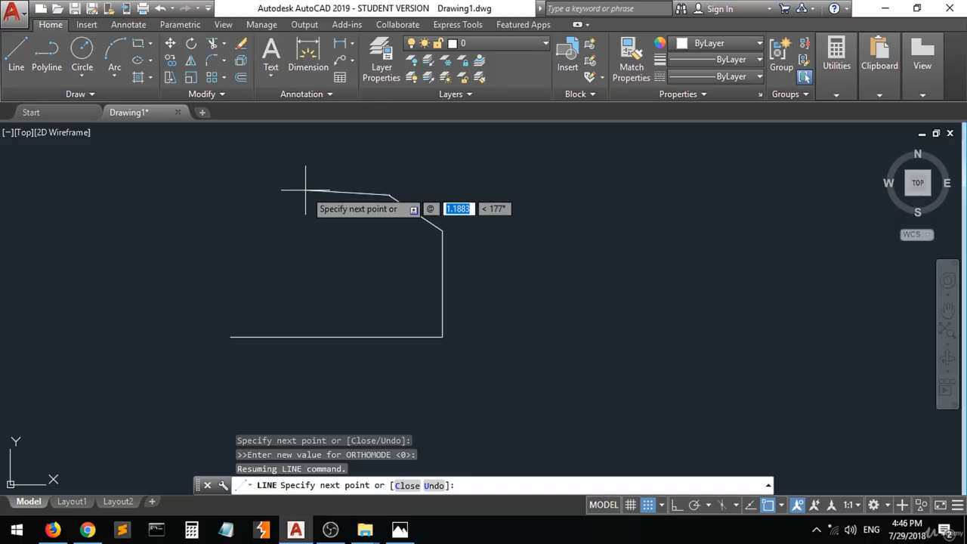
pyautogui.write('1')
pyautogui.press('Tab')
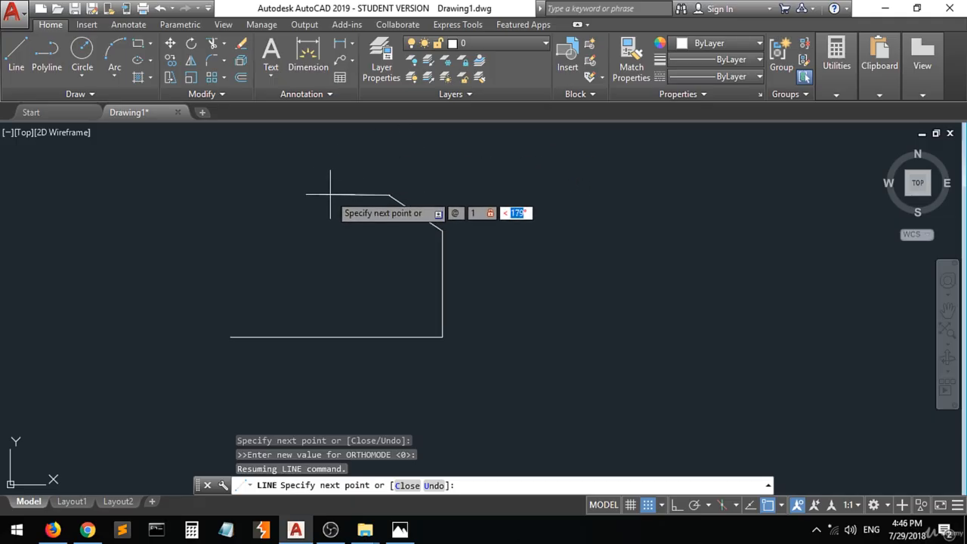
pyautogui.write('180')
pyautogui.press('Return')
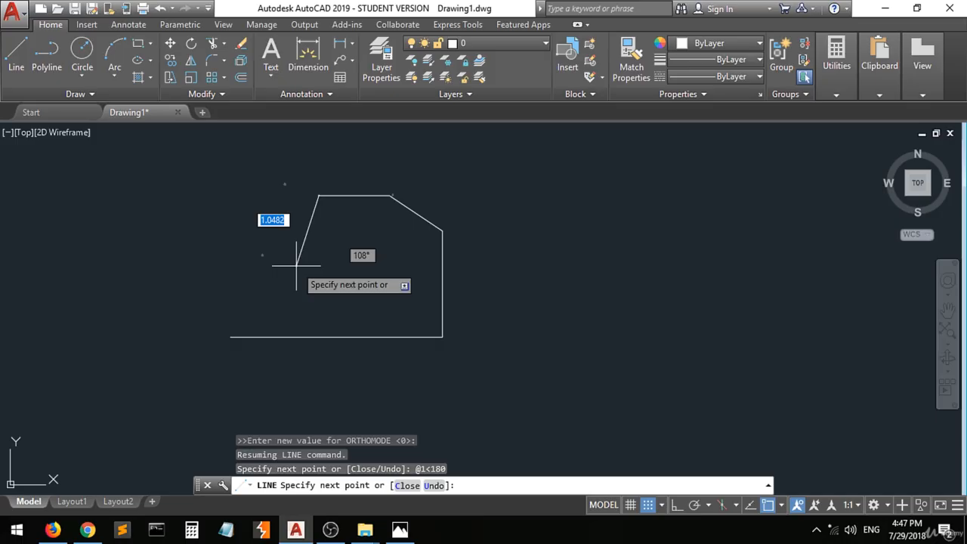
pyautogui.click(400, 528)
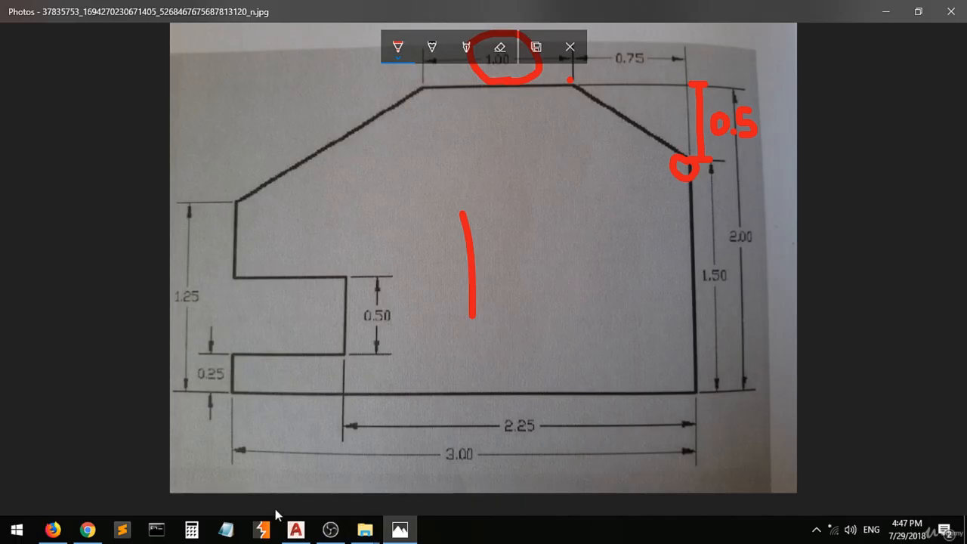
# Dot the sketch's bottom-left corner in red and return to the AutoCAD drawing
pyautogui.moveTo(296, 522)
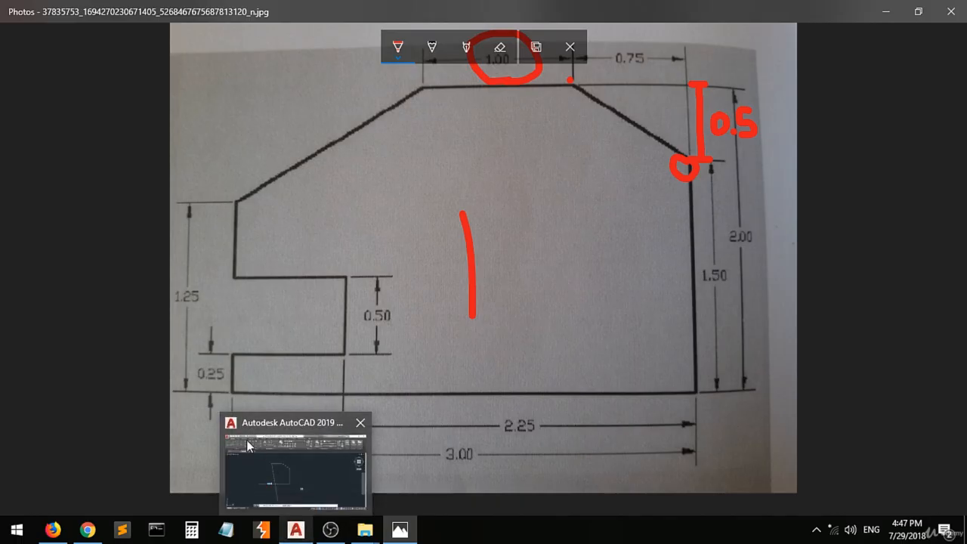
pyautogui.click(231, 393)
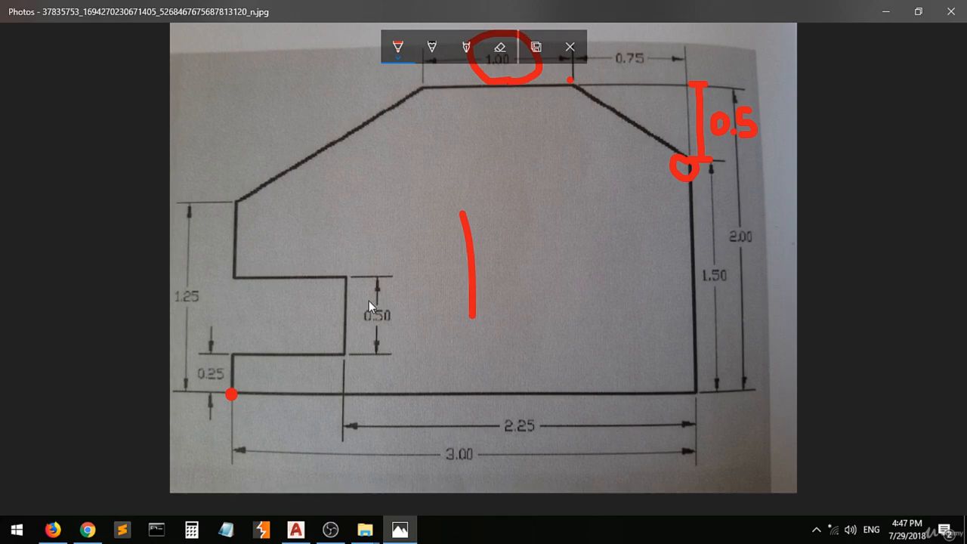
pyautogui.click(295, 529)
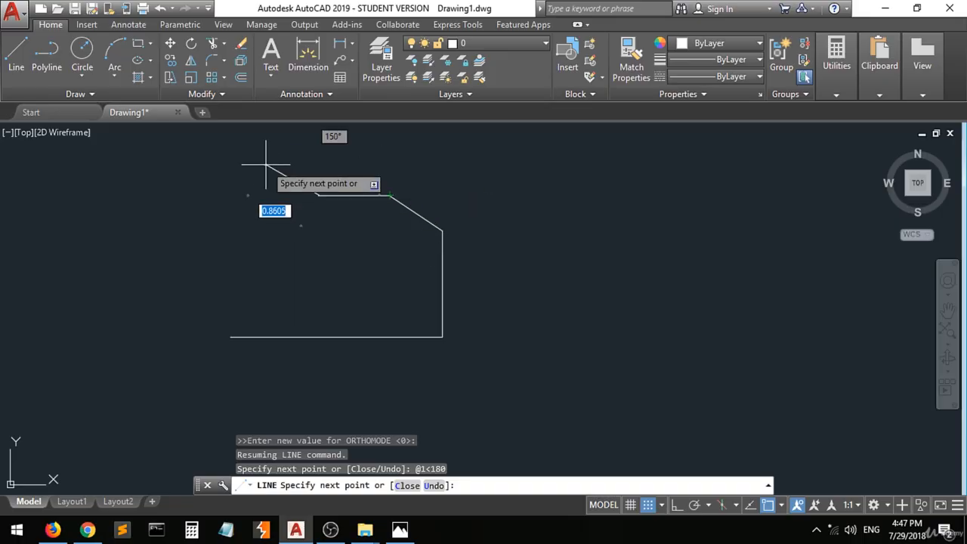
# Undo the last top edge and draw a 1-unit horizontal segment with @1, angle 0
pyautogui.hotkey('ctrl', 'z')
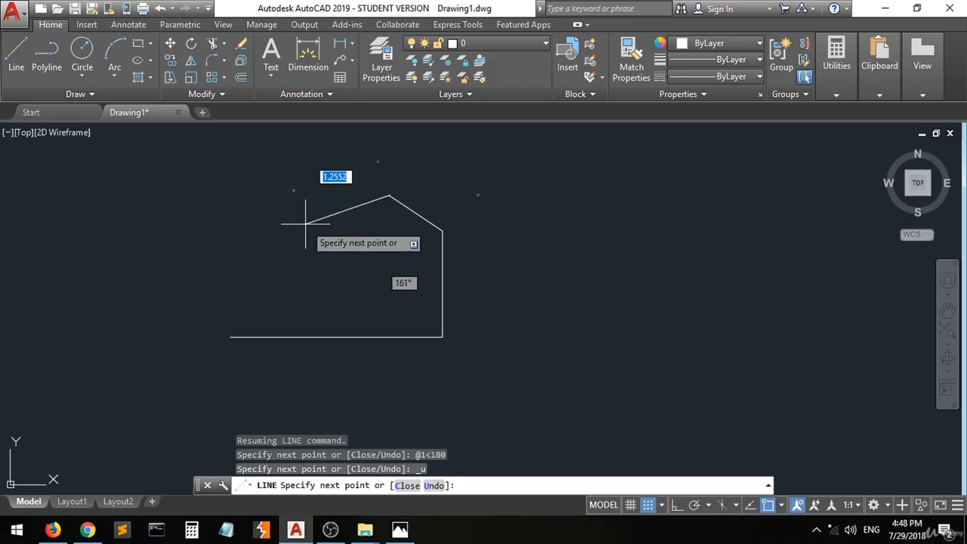
pyautogui.write('@')
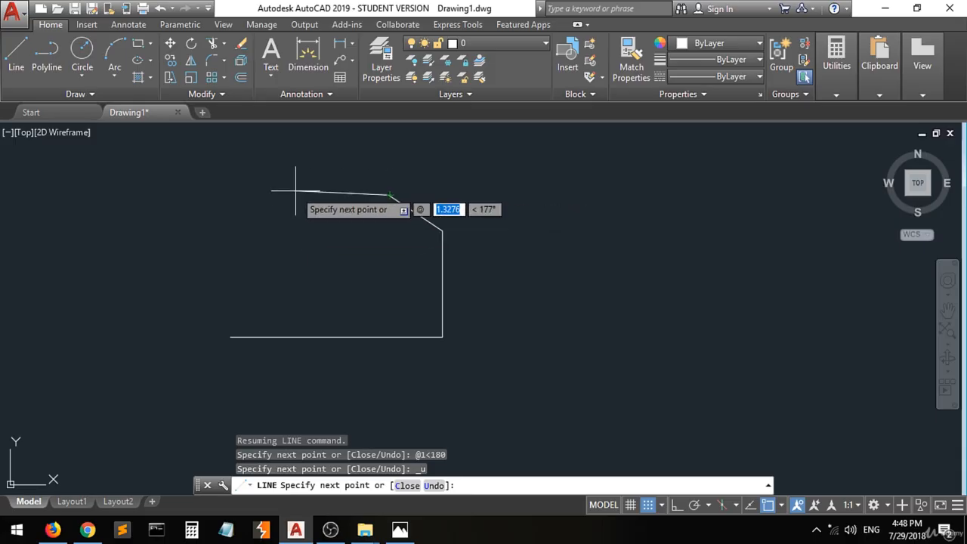
pyautogui.write('1')
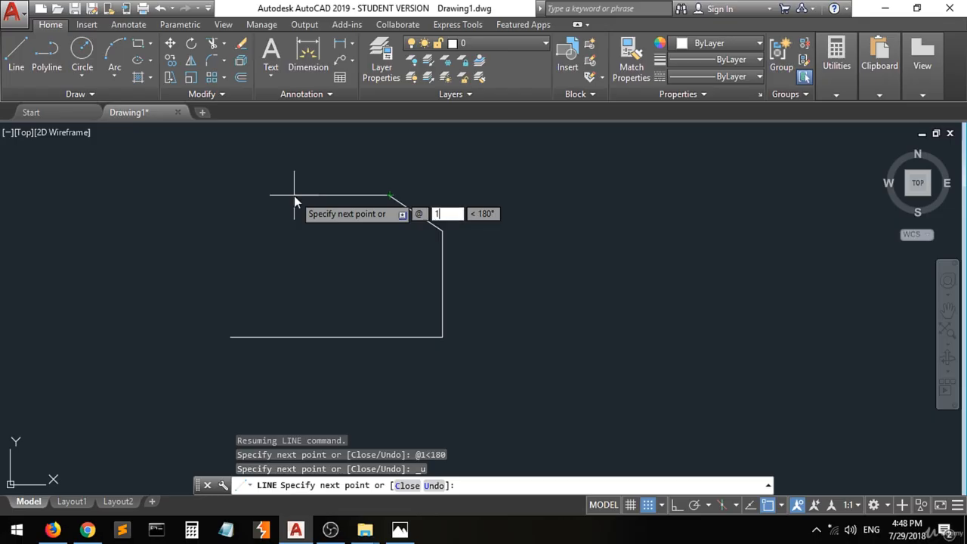
pyautogui.press('Tab')
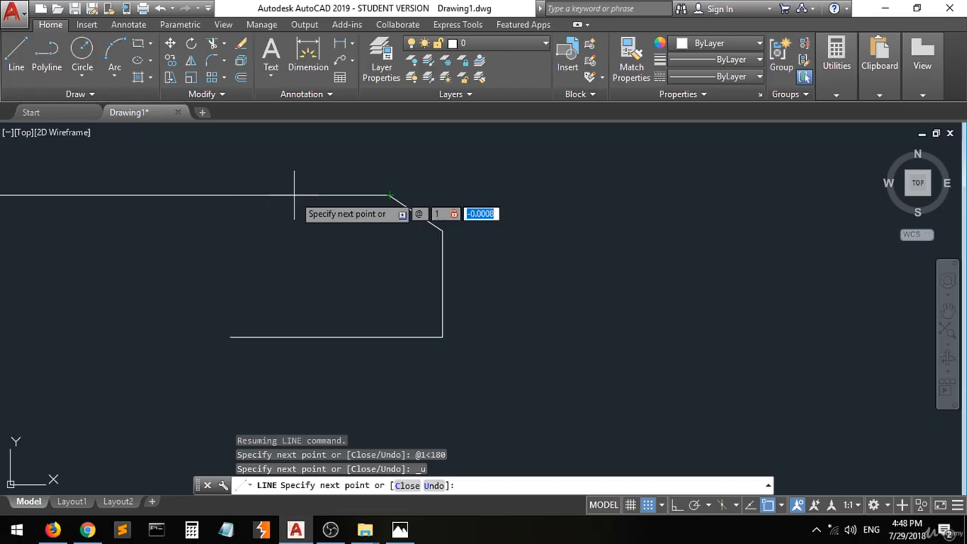
pyautogui.write('0')
pyautogui.press('Return')
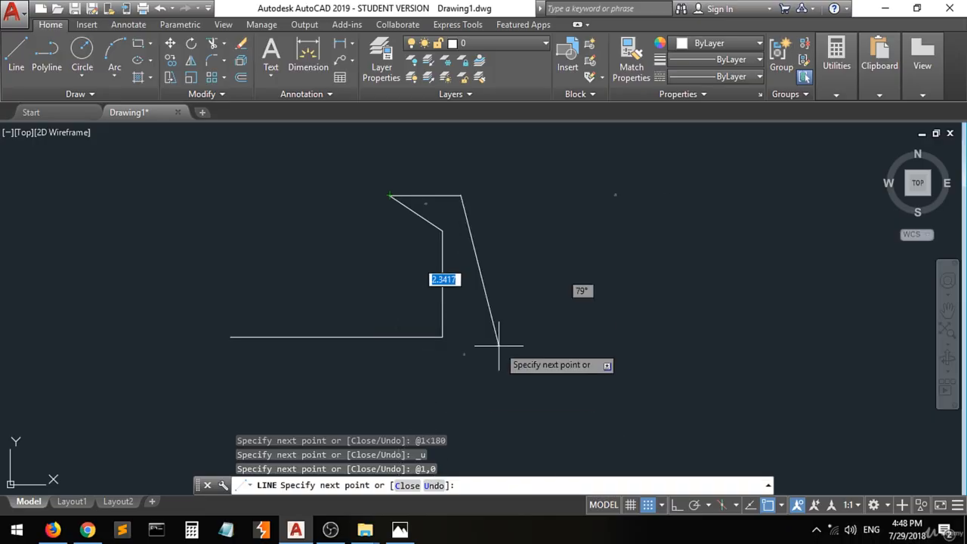
# Replace it with a 1-unit leftward top edge via @-1,0 and end the LINE command
pyautogui.hotkey('ctrl', 'z')
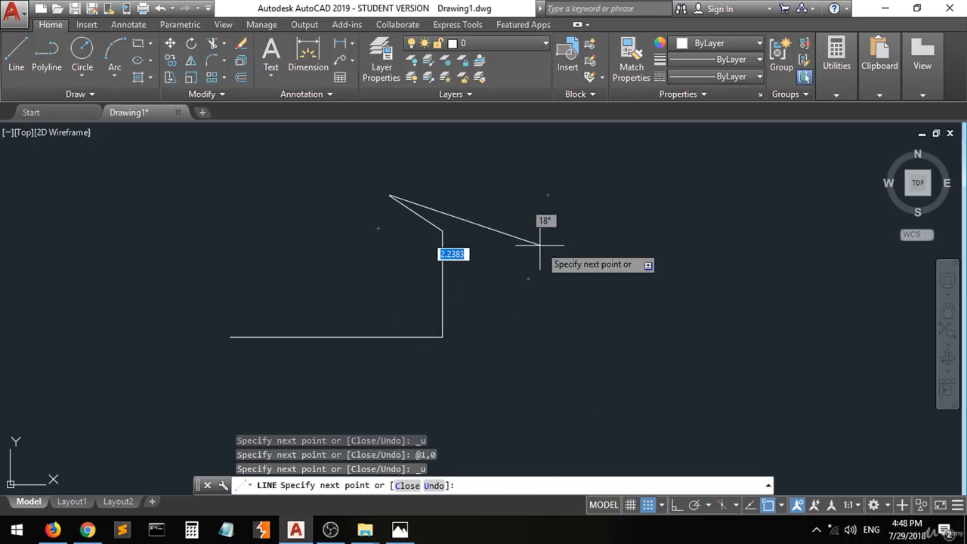
pyautogui.write('@')
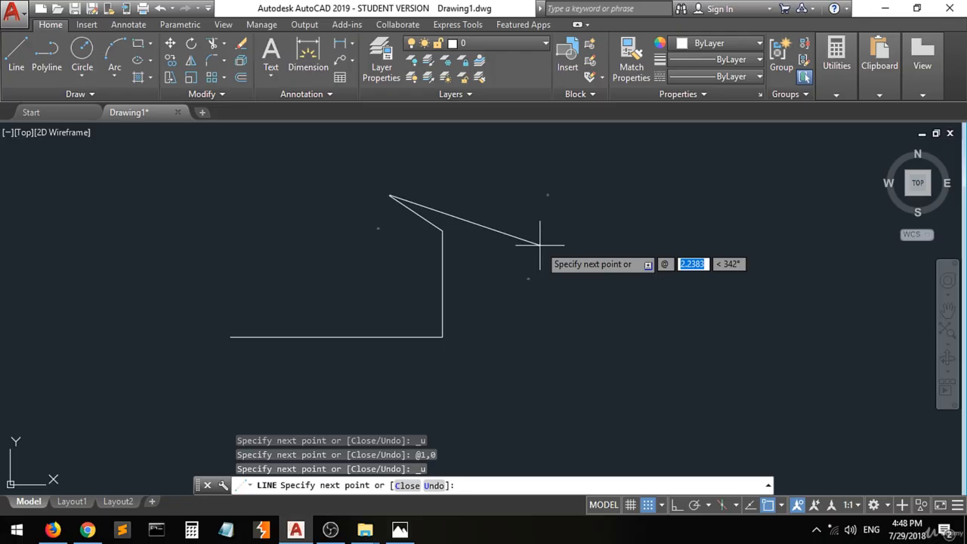
pyautogui.write('-1,')
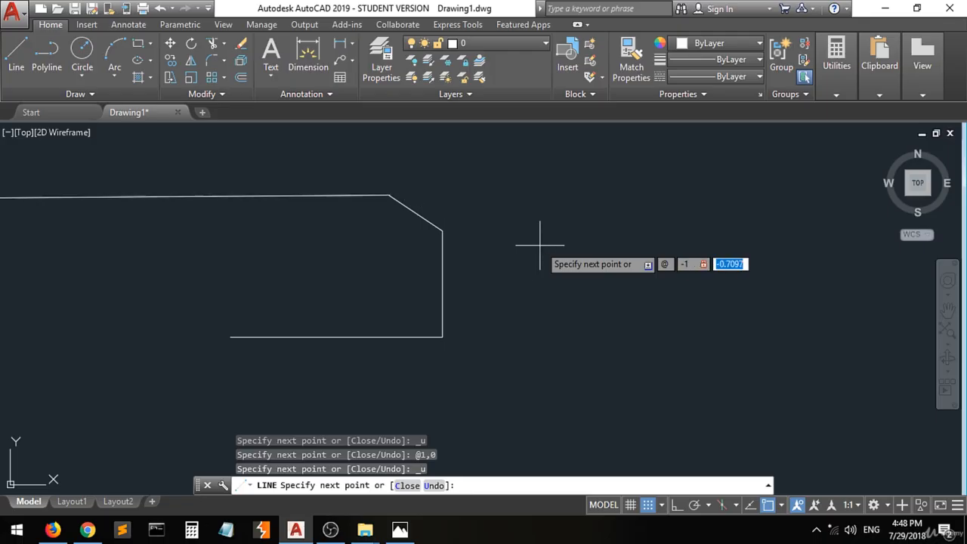
pyautogui.write('0')
pyautogui.press('Return')
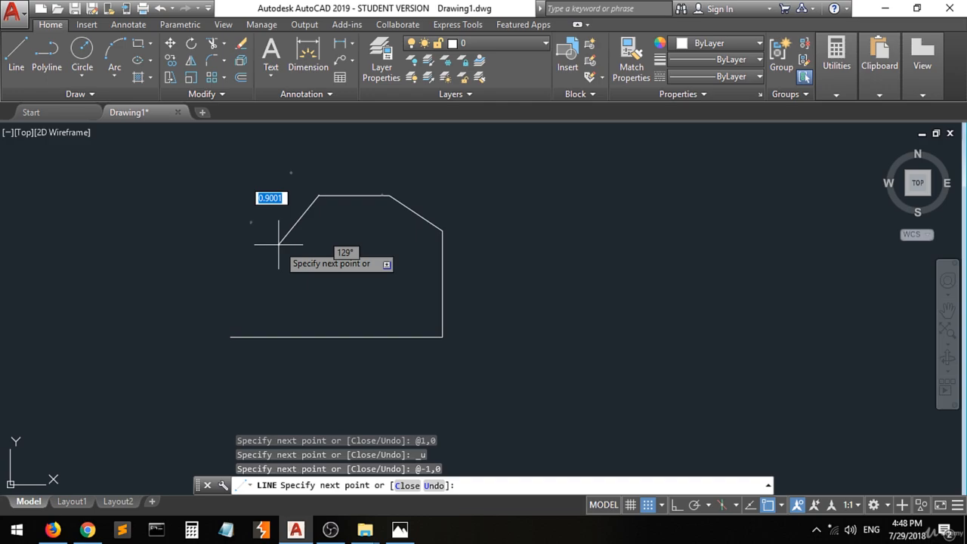
pyautogui.press('Return')
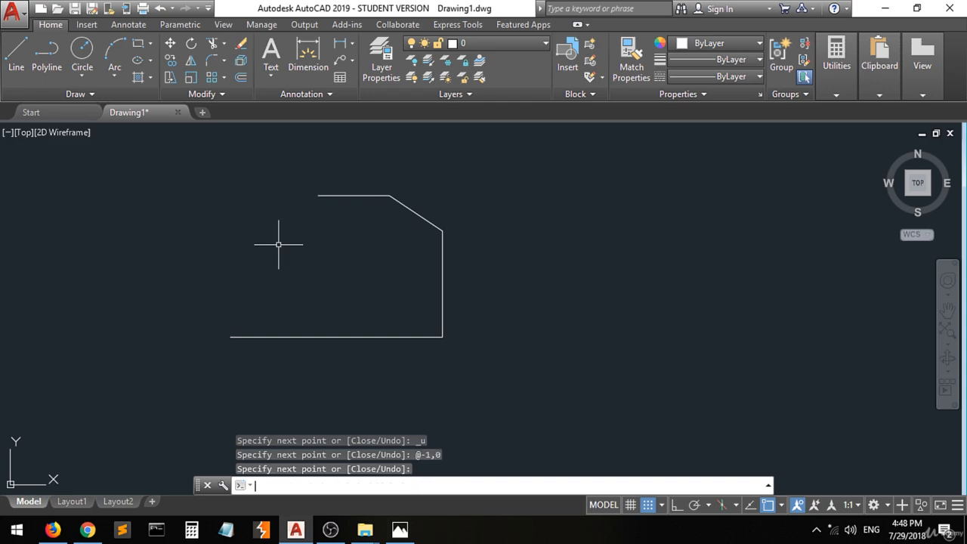
# Start a new line at the base's left end and draw it 0.25 upward with @.25<90
pyautogui.click(16, 53)
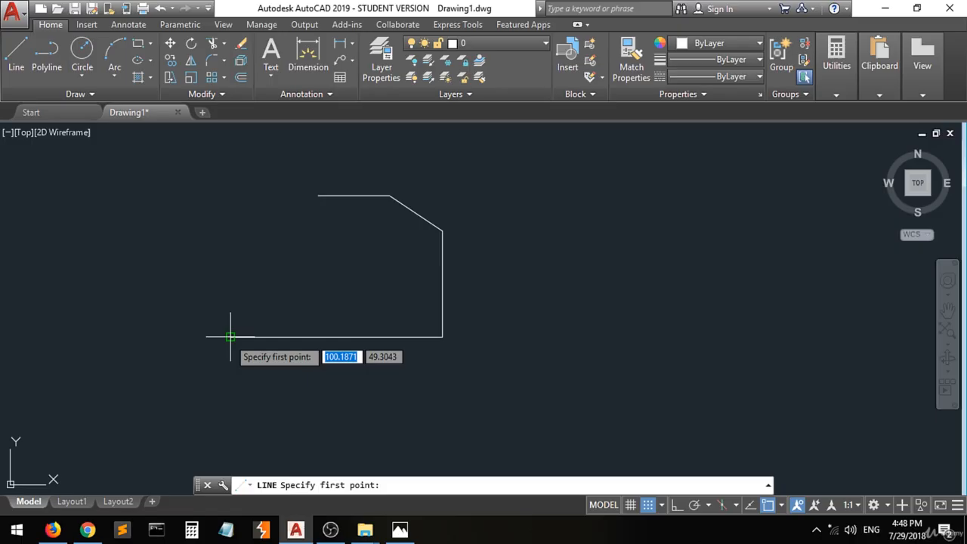
pyautogui.click(231, 336)
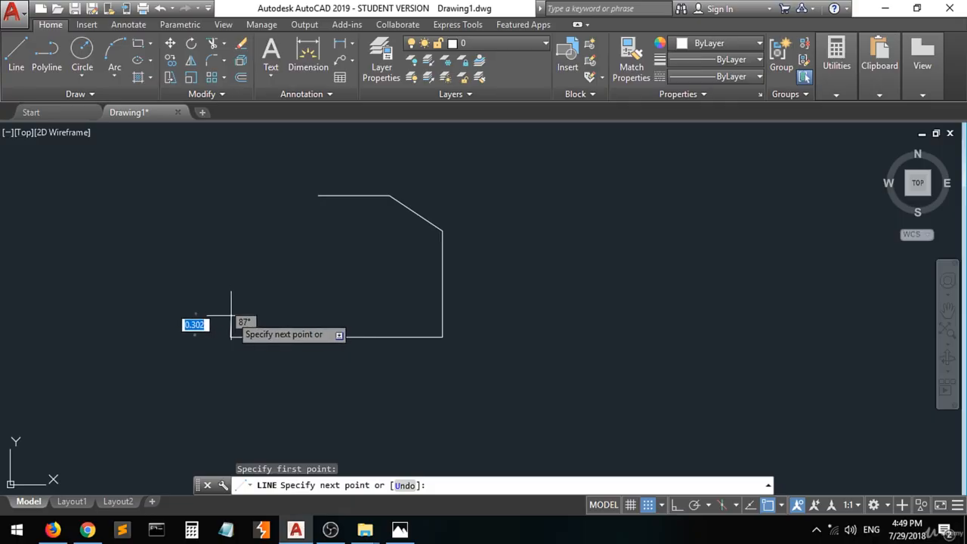
pyautogui.write('@')
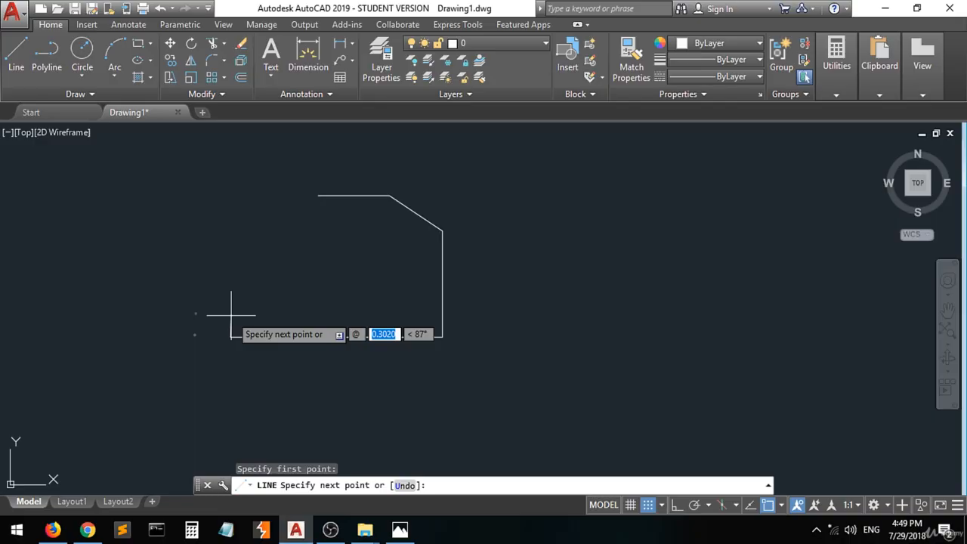
pyautogui.write('.25')
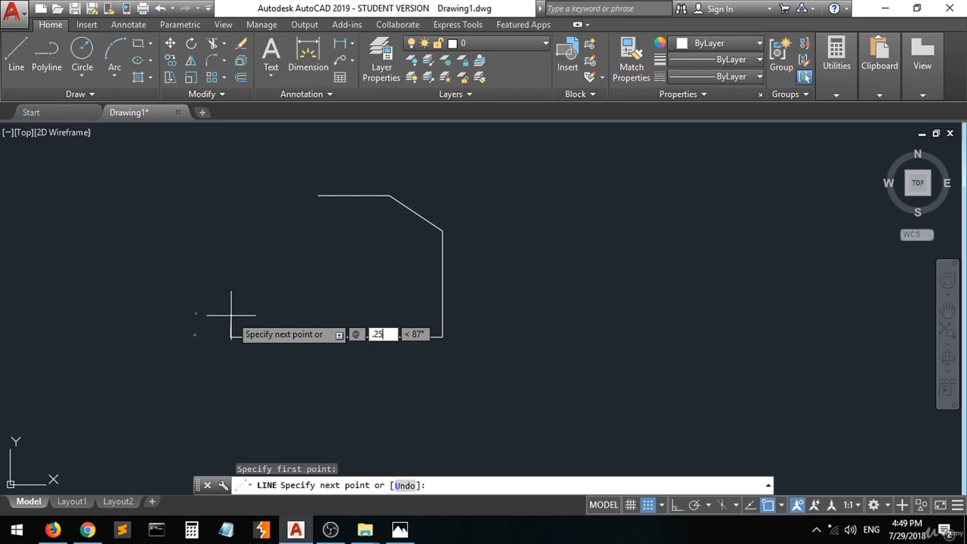
pyautogui.press('Tab')
pyautogui.write('90')
pyautogui.press('Return')
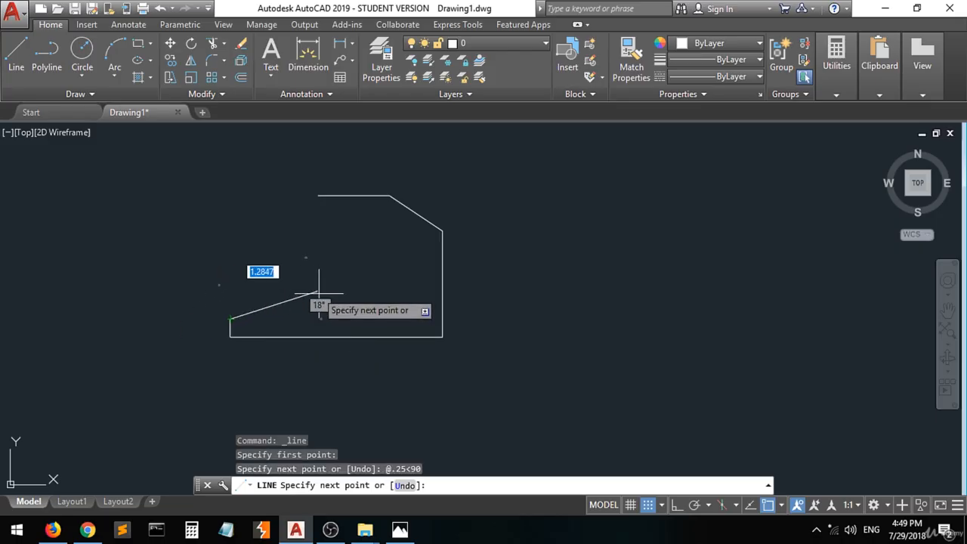
# Dot the lower step's corners, draw a dimension line labelled 0.75 on the photo, then return to AutoCAD
pyautogui.click(399, 531)
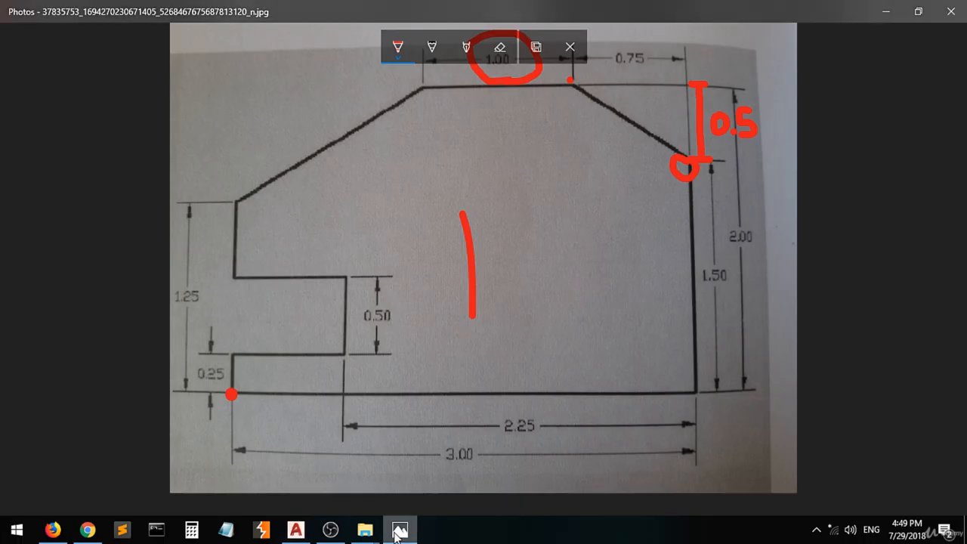
pyautogui.click(231, 356)
pyautogui.click(343, 354)
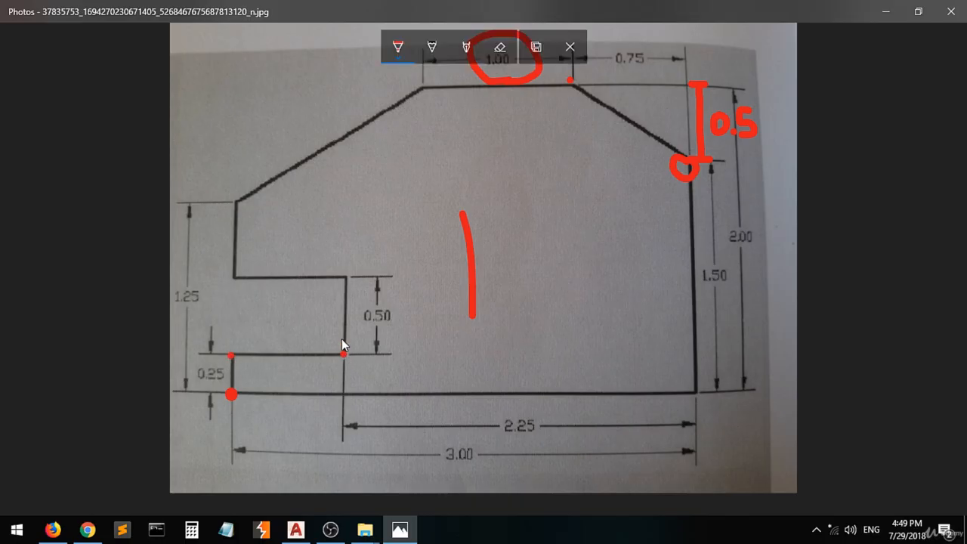
pyautogui.moveTo(342, 345)
pyautogui.mouseDown()
pyautogui.moveTo(340, 334)
pyautogui.moveTo(341, 347)
pyautogui.moveTo(227, 330)
pyautogui.moveTo(230, 353)
pyautogui.mouseUp()
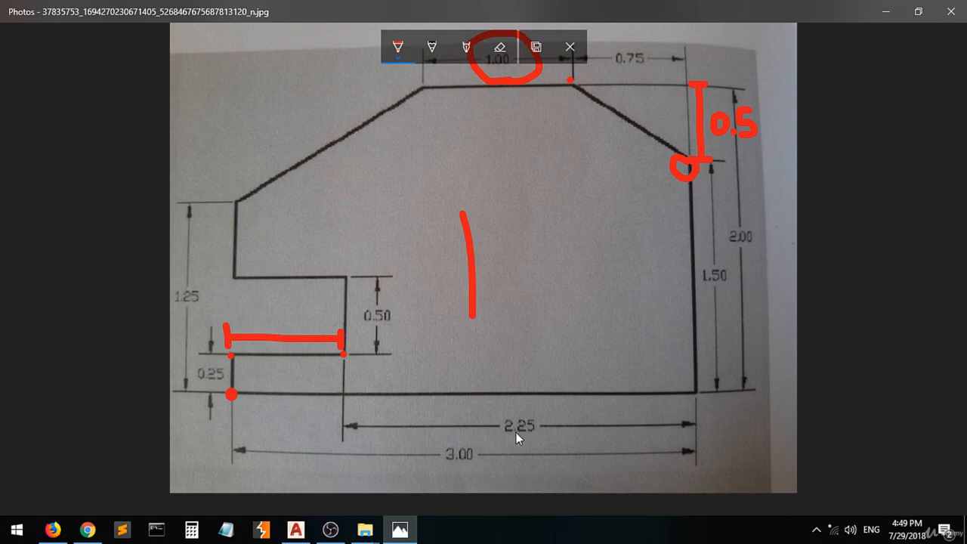
pyautogui.moveTo(265, 304); pyautogui.dragTo(259, 313)
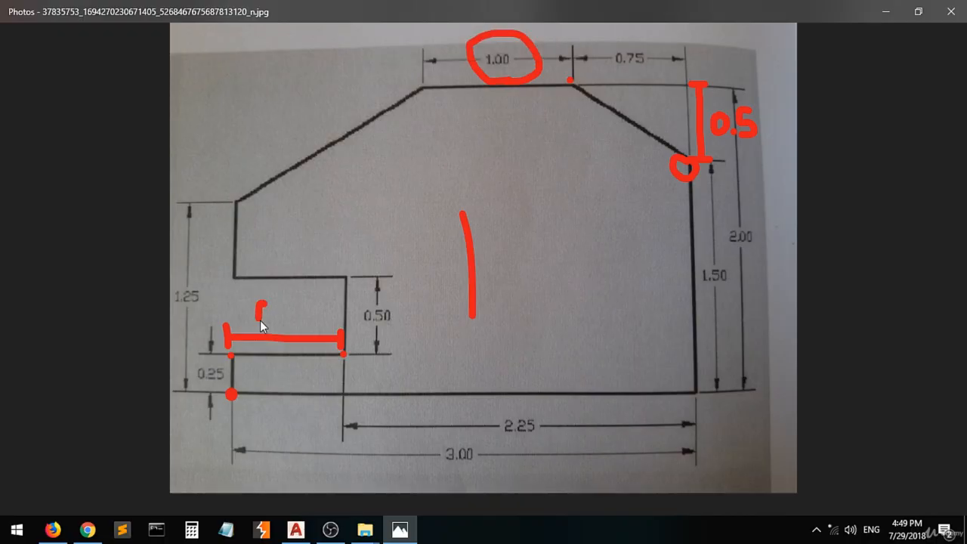
pyautogui.click(279, 320)
pyautogui.click(291, 292)
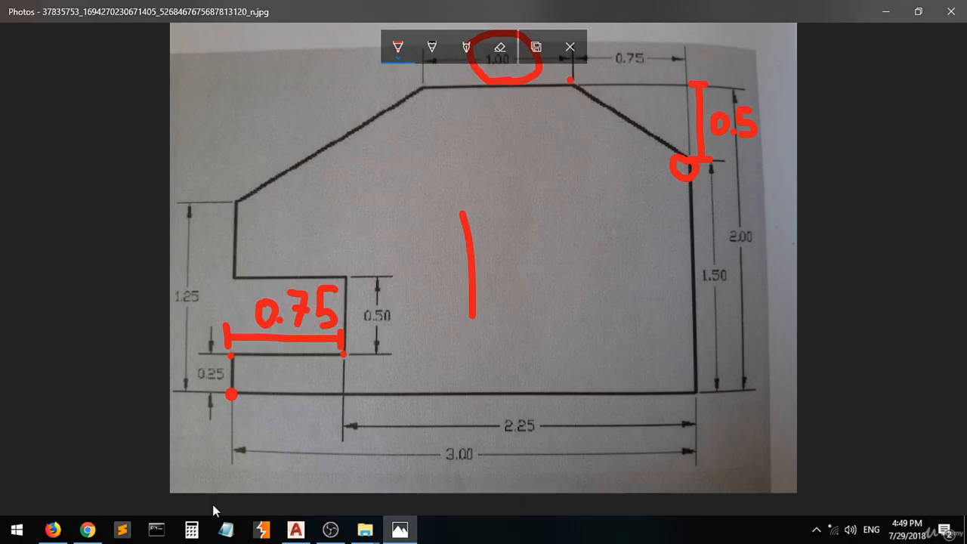
pyautogui.click(295, 528)
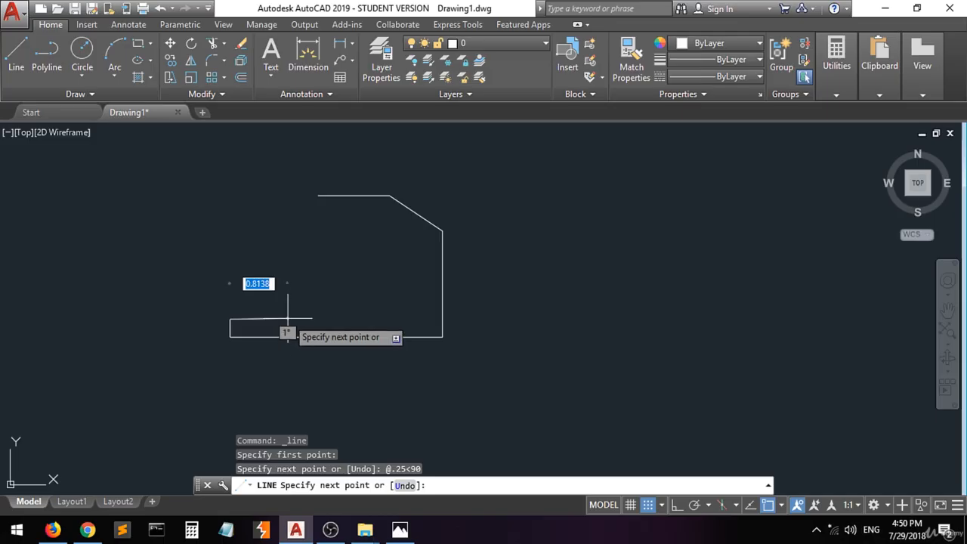
# Draw the 0.75 horizontal ledge at 0° and check the reference photo for the next edge
pyautogui.write('@')
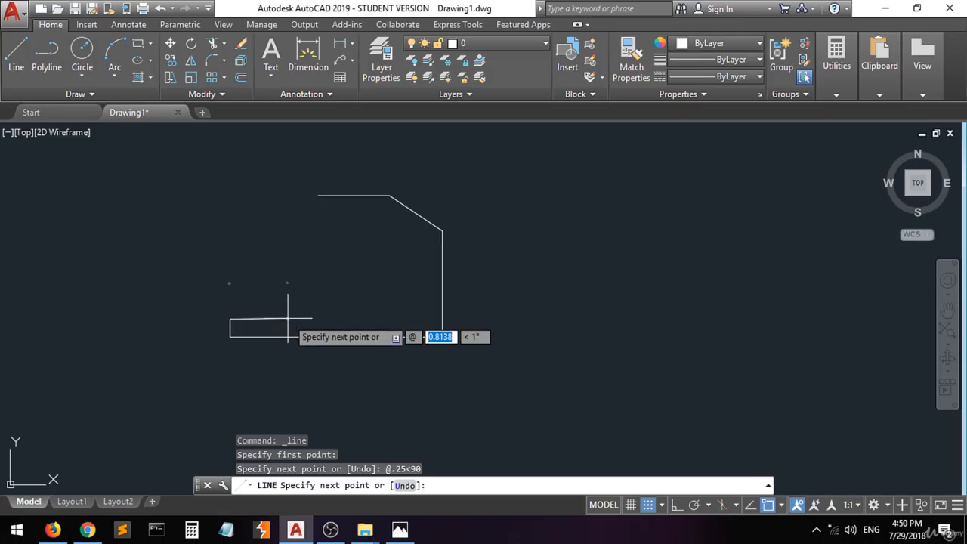
pyautogui.write('.75')
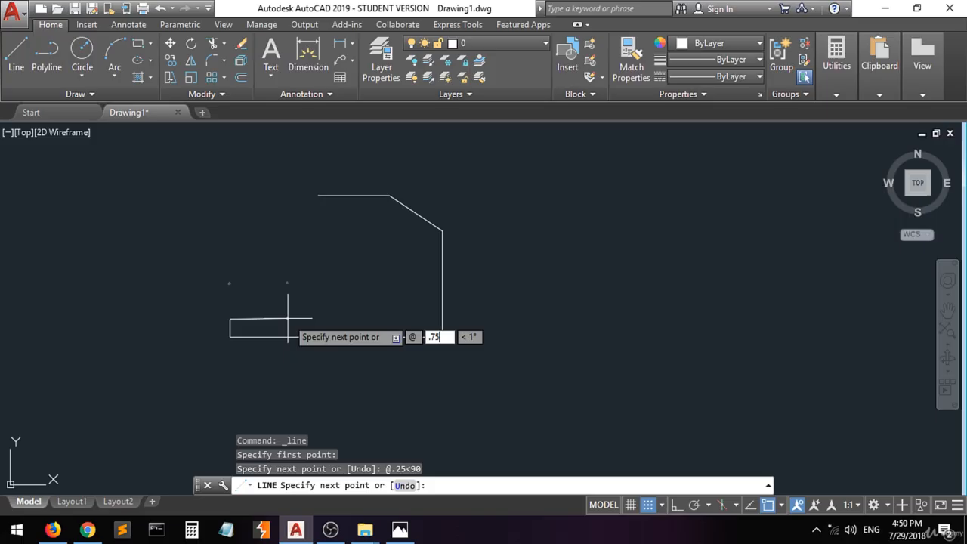
pyautogui.press('Tab')
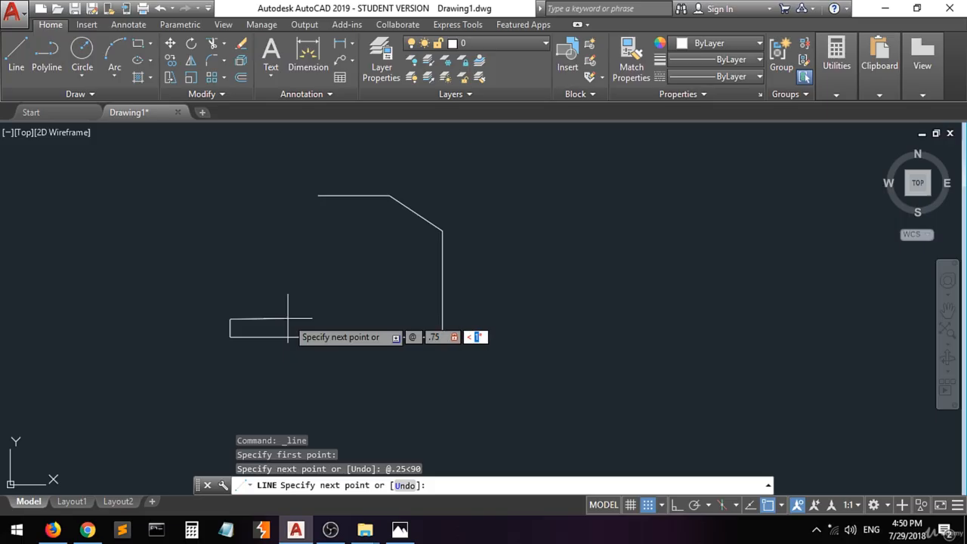
pyautogui.write('0')
pyautogui.press('Return')
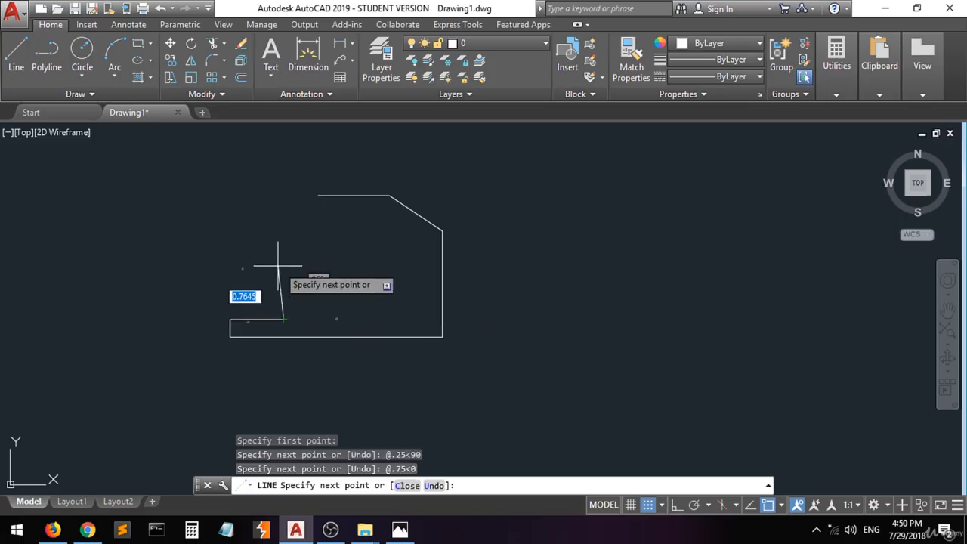
pyautogui.click(399, 528)
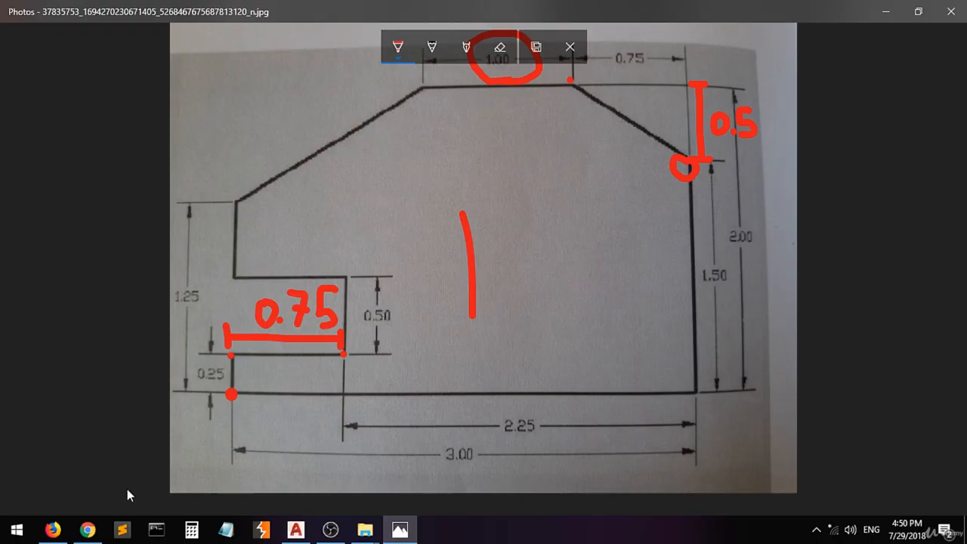
pyautogui.click(294, 530)
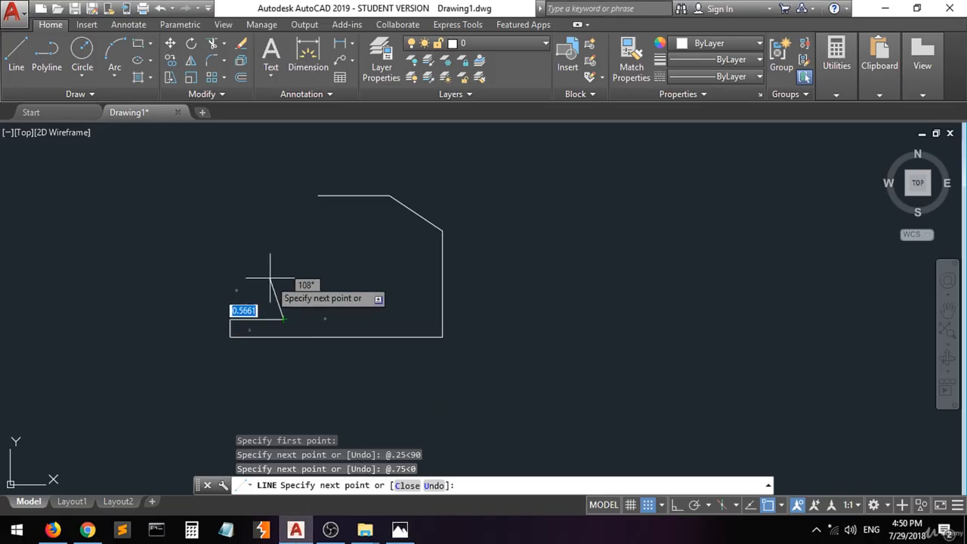
# Draw the 0.5 vertical rise at 90° and bring the reference photo up again
pyautogui.write('@')
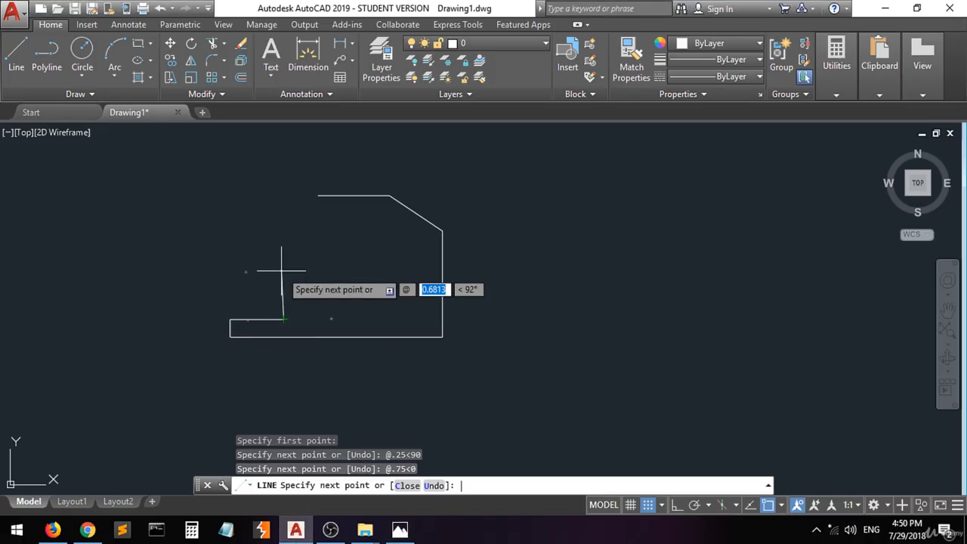
pyautogui.write('1')
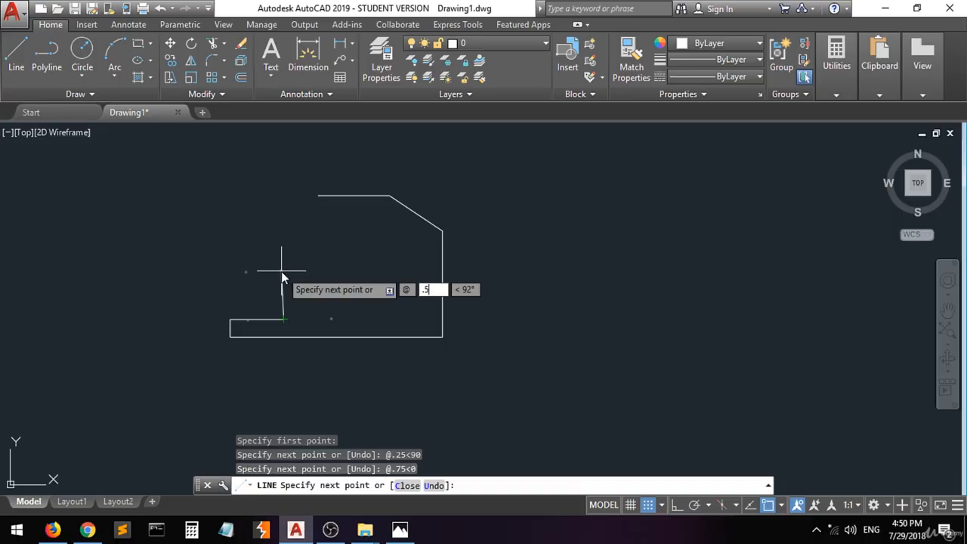
pyautogui.press('Tab')
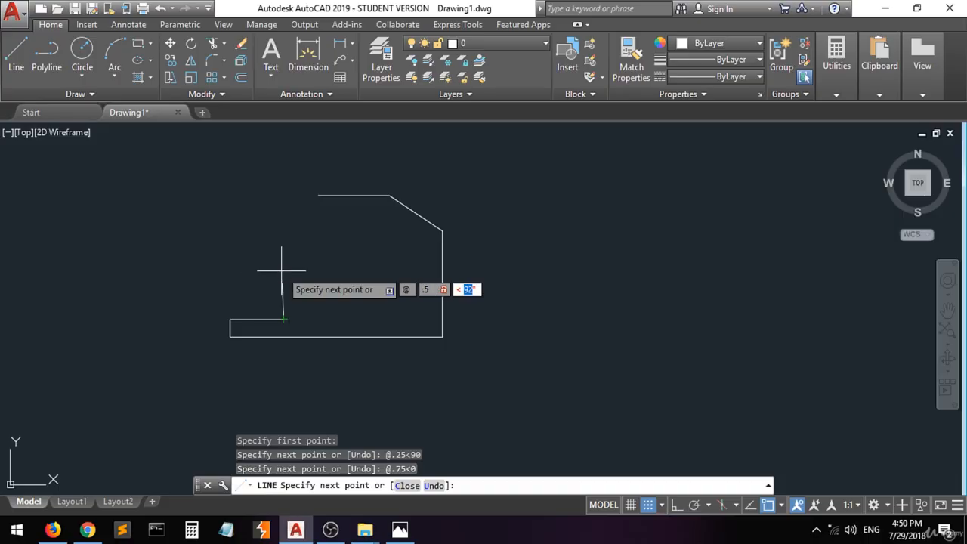
pyautogui.write('90')
pyautogui.press('Return')
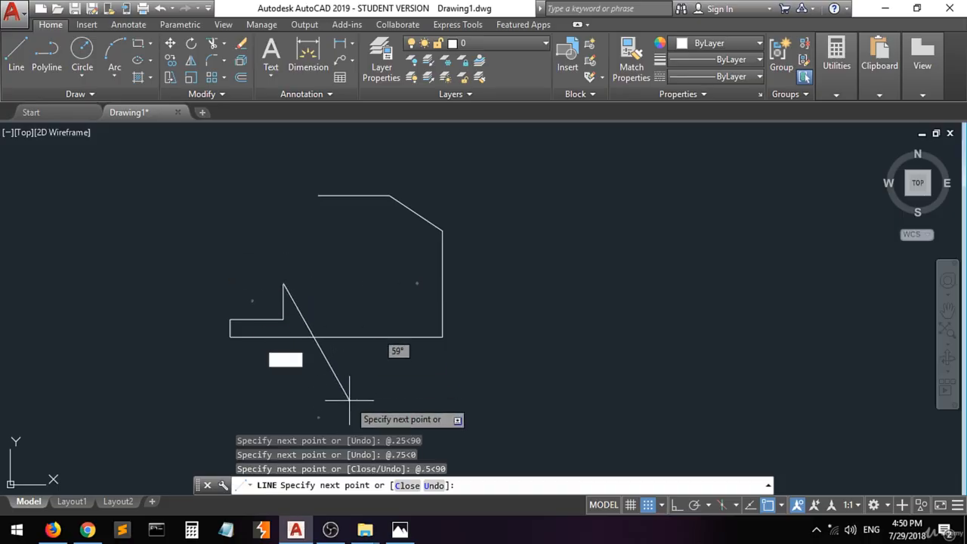
pyautogui.click(399, 529)
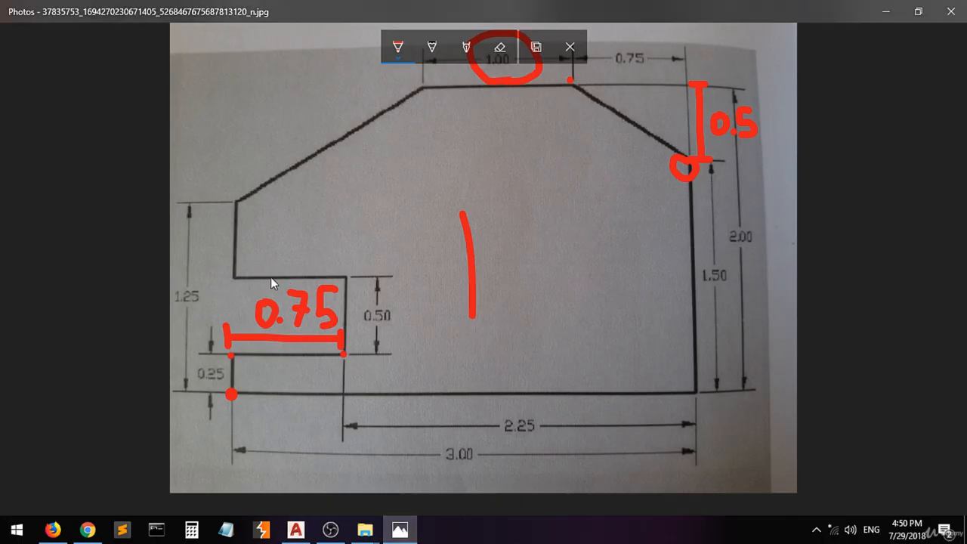
# Put red dots on both top corners of the notch, then go back to AutoCAD
pyautogui.click(346, 277)
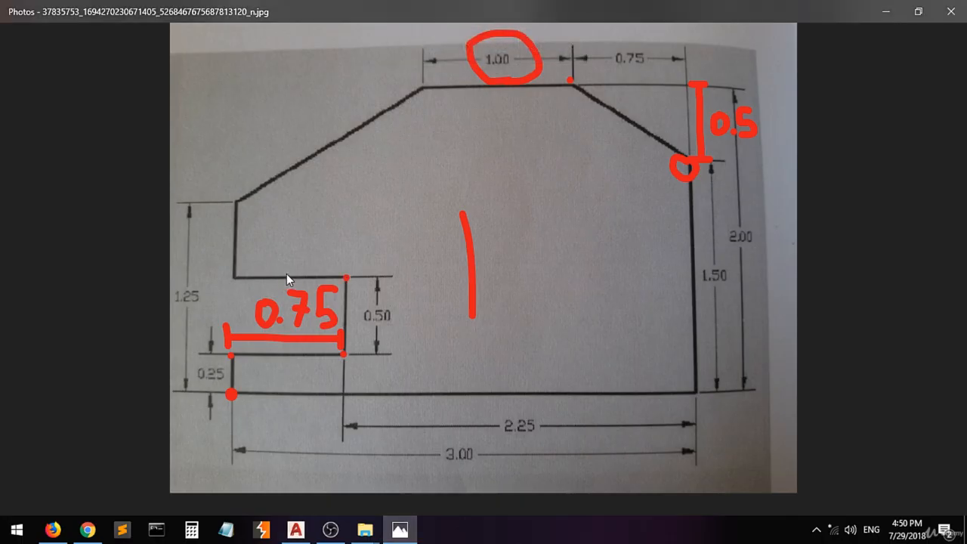
pyautogui.click(234, 278)
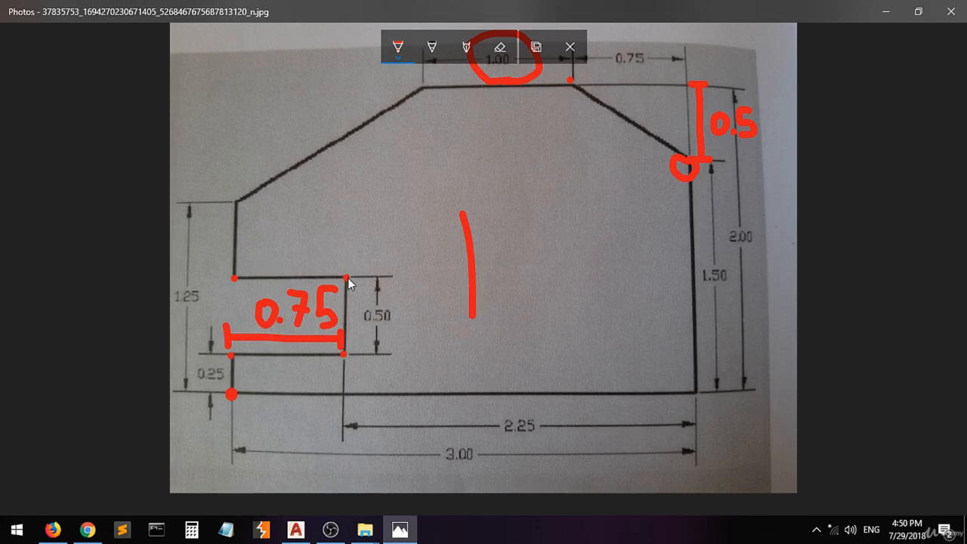
pyautogui.click(296, 529)
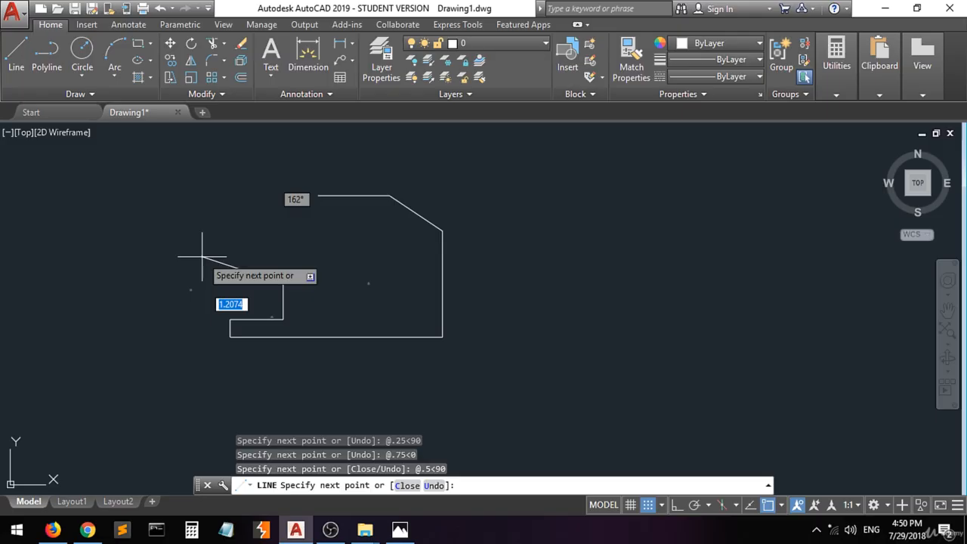
pyautogui.press('F8')
pyautogui.write('-.75')
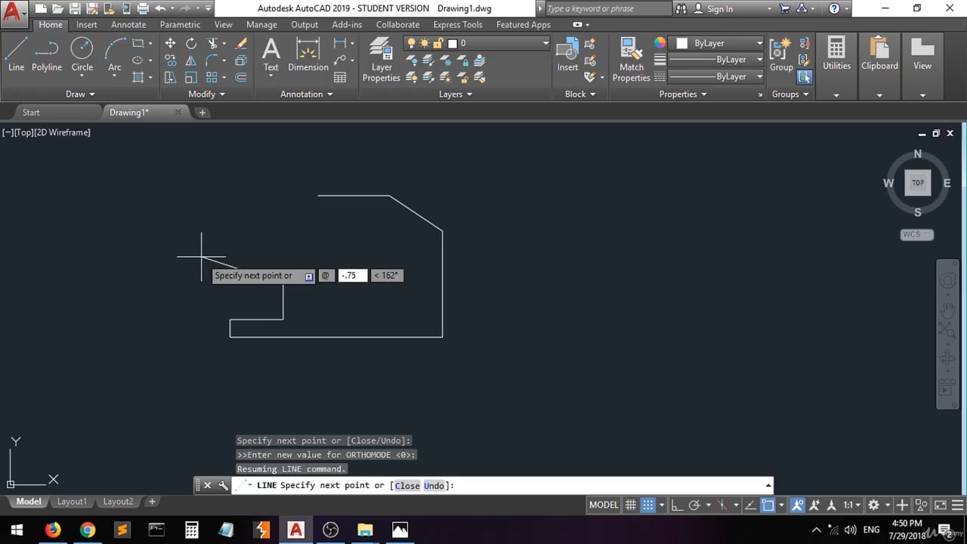
pyautogui.press('Tab')
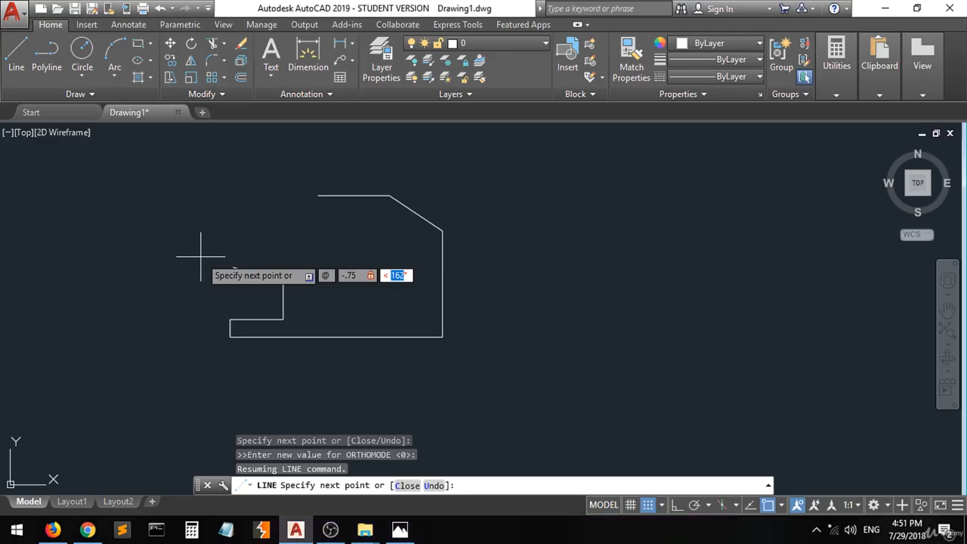
pyautogui.hotkey('ctrl', 'z')
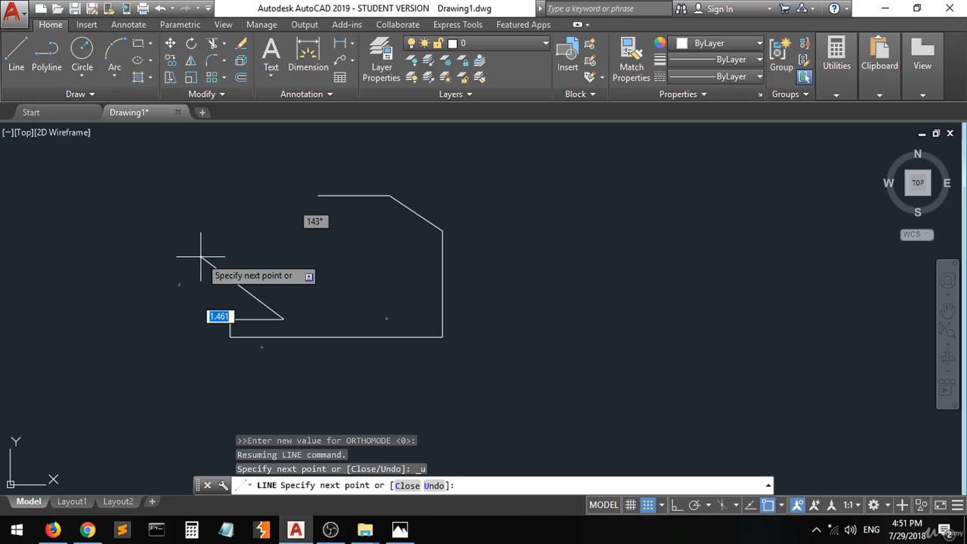
pyautogui.write('@')
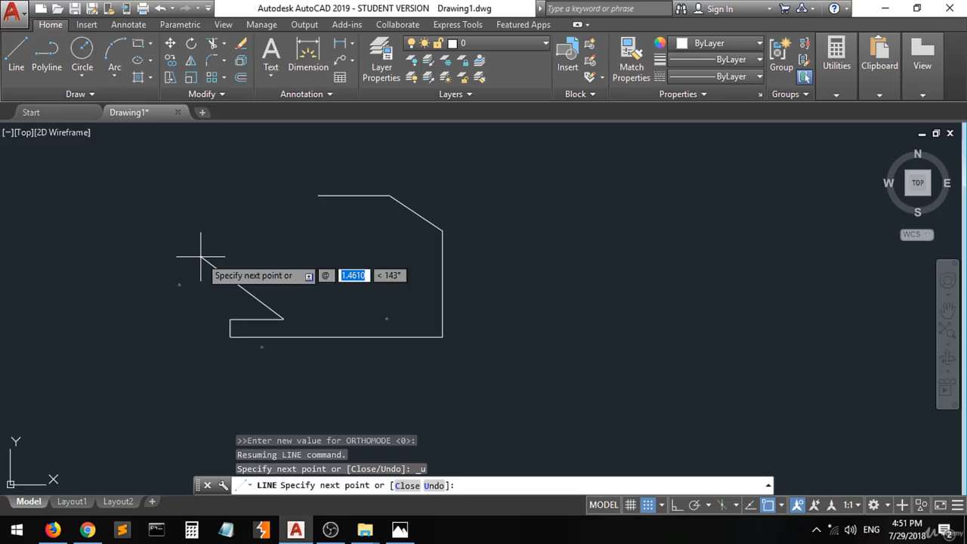
pyautogui.write('.5')
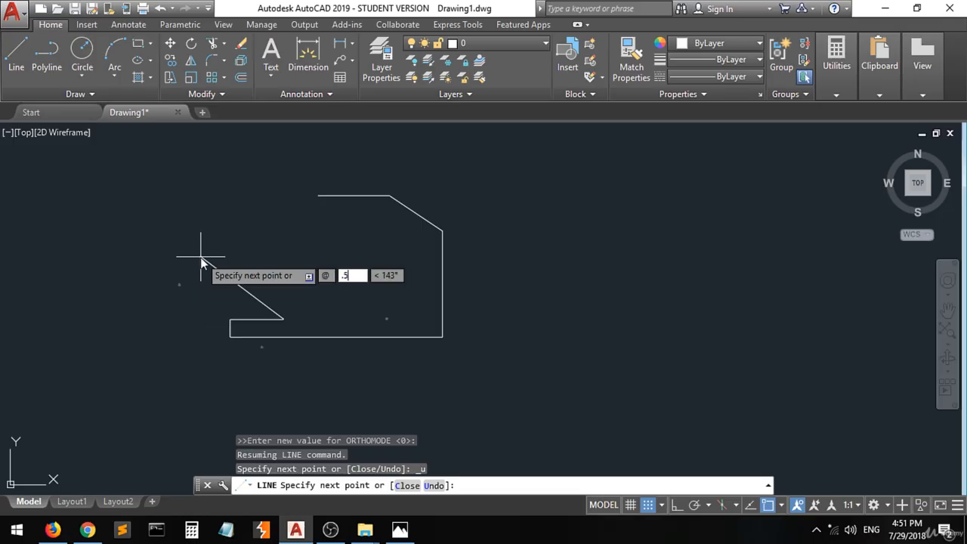
pyautogui.press('Tab')
pyautogui.write('90')
pyautogui.press('Return')
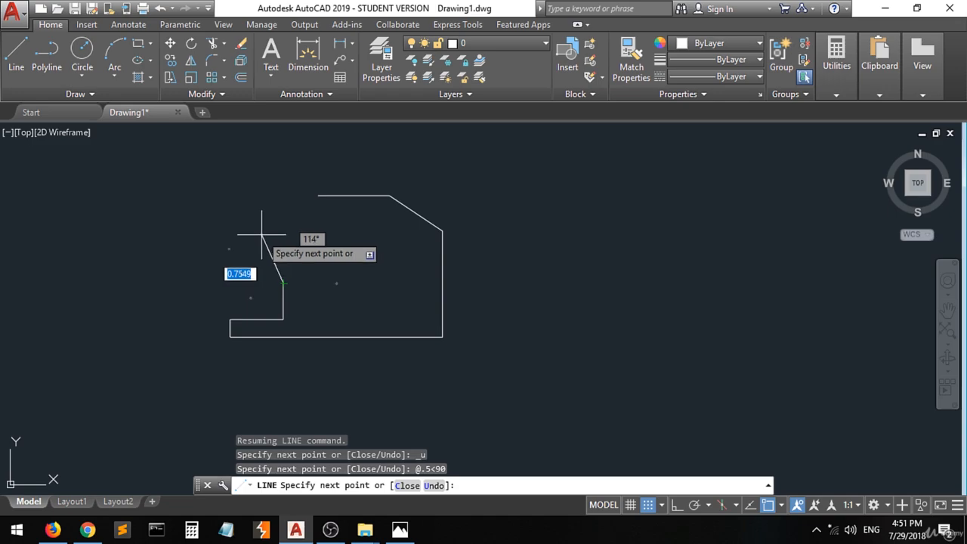
# Draw the notch's top ledge with a -0.75 length at 180°
pyautogui.write('@')
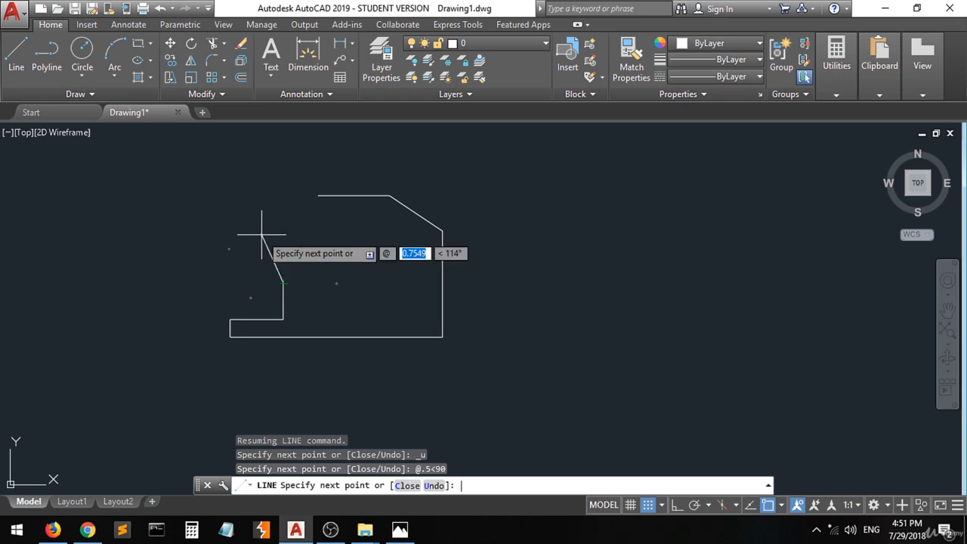
pyautogui.write('.75')
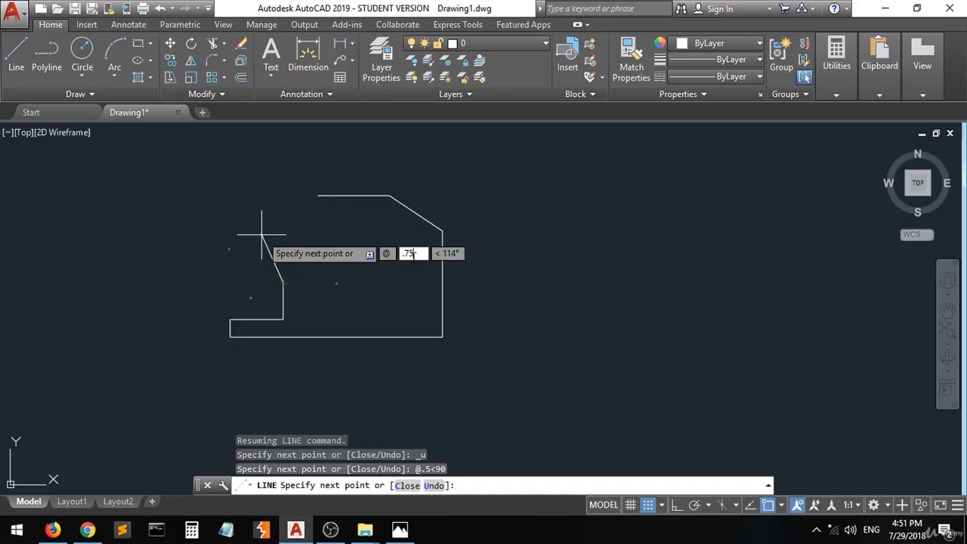
pyautogui.press('BackSpace')
pyautogui.press('BackSpace')
pyautogui.press('BackSpace')
pyautogui.write('-.75')
pyautogui.press('Tab')
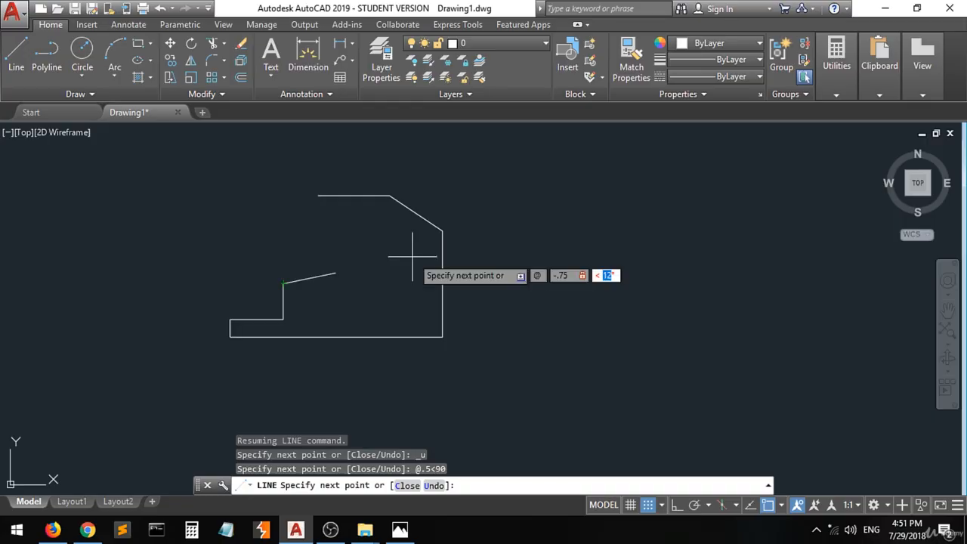
pyautogui.write('180')
pyautogui.press('Return')
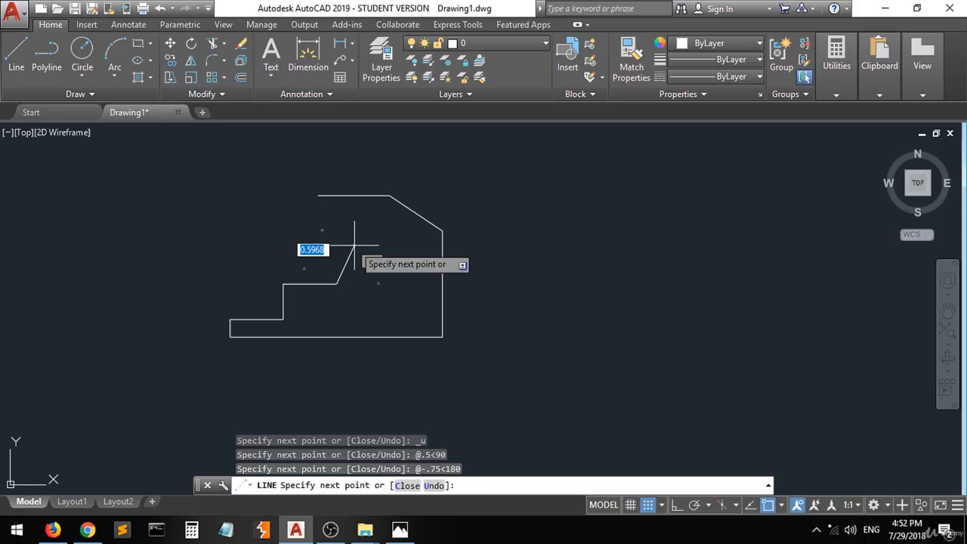
# Undo that segment and redraw the ledge 0.75 to the left with @.75<180
pyautogui.hotkey('ctrl', 'z')
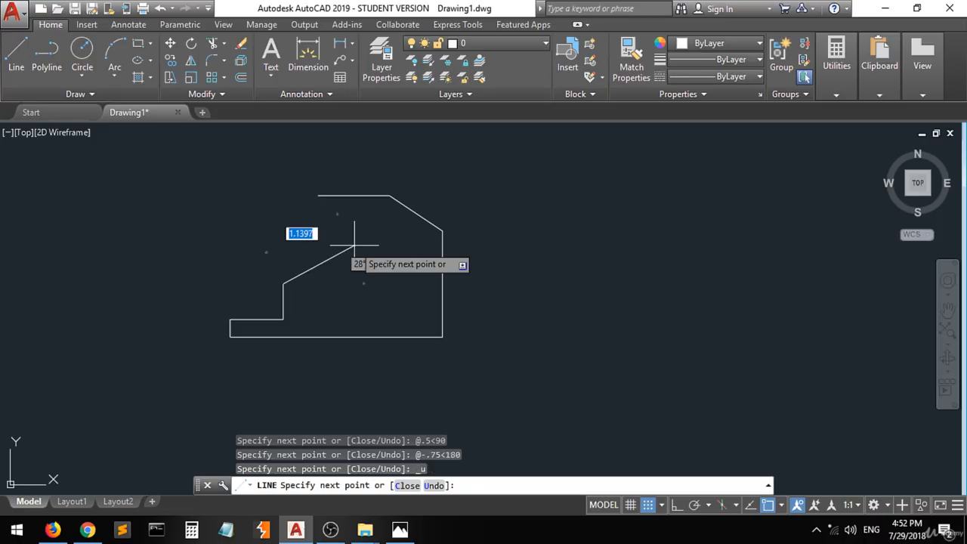
pyautogui.write('@')
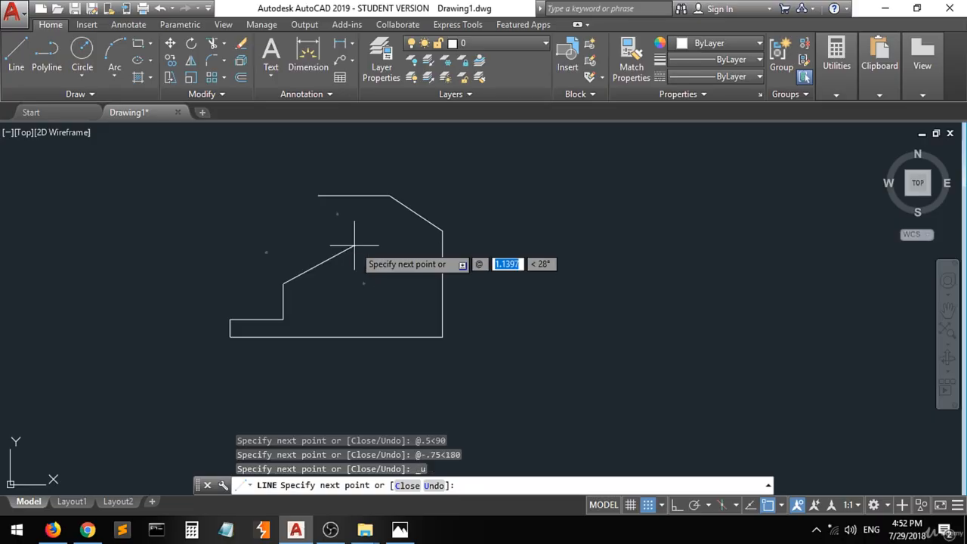
pyautogui.write('.75')
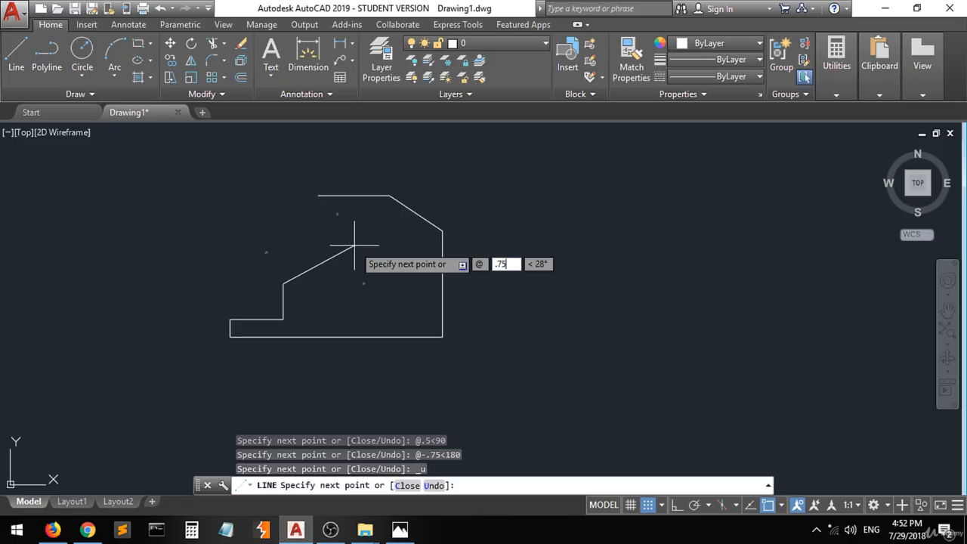
pyautogui.press('Tab')
pyautogui.write('180')
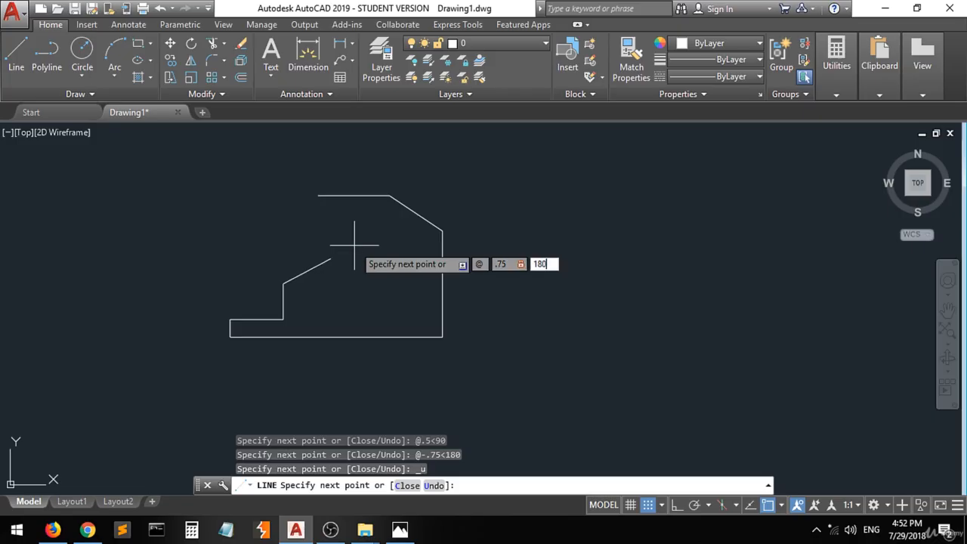
pyautogui.press('Return')
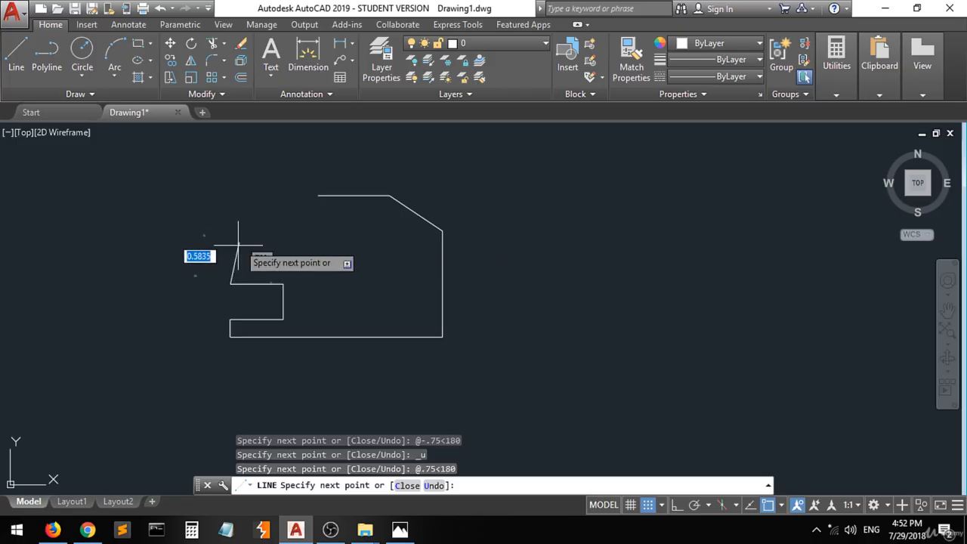
# Mark the upper-left corner on the reference photo and write a red 0.5 beside the left edge
pyautogui.click(394, 531)
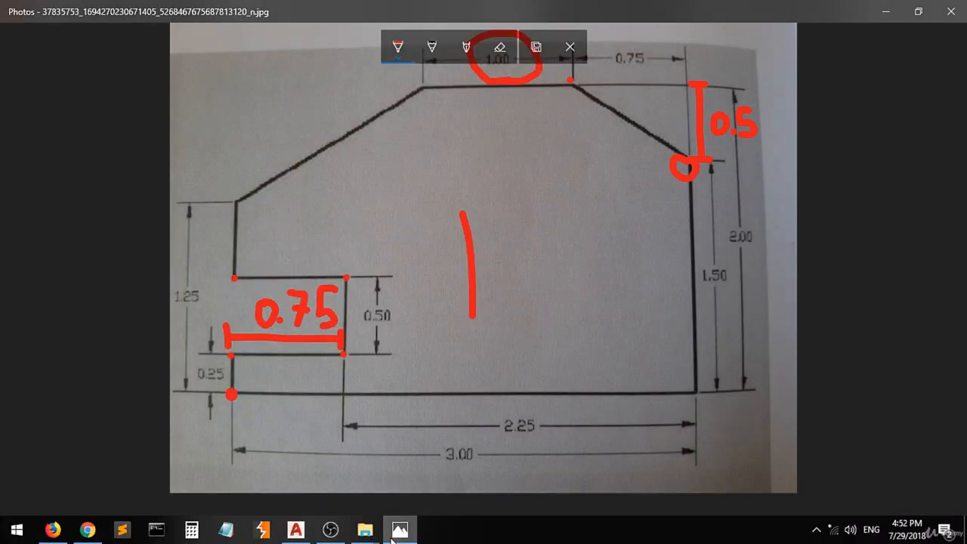
pyautogui.click(237, 196)
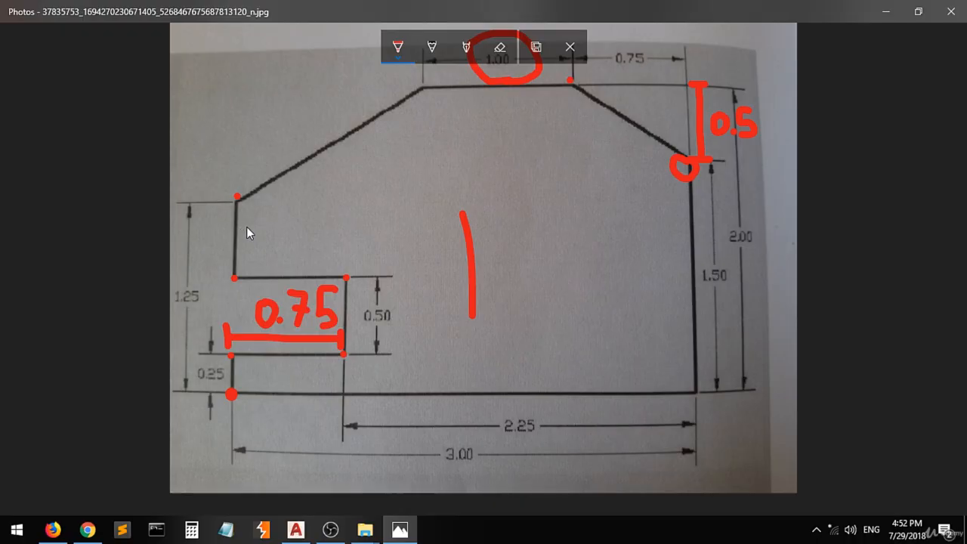
pyautogui.moveTo(252, 226)
pyautogui.mouseDown()
pyautogui.moveTo(250, 241)
pyautogui.moveTo(263, 228)
pyautogui.moveTo(299, 234)
pyautogui.mouseUp()
pyautogui.click(277, 237)
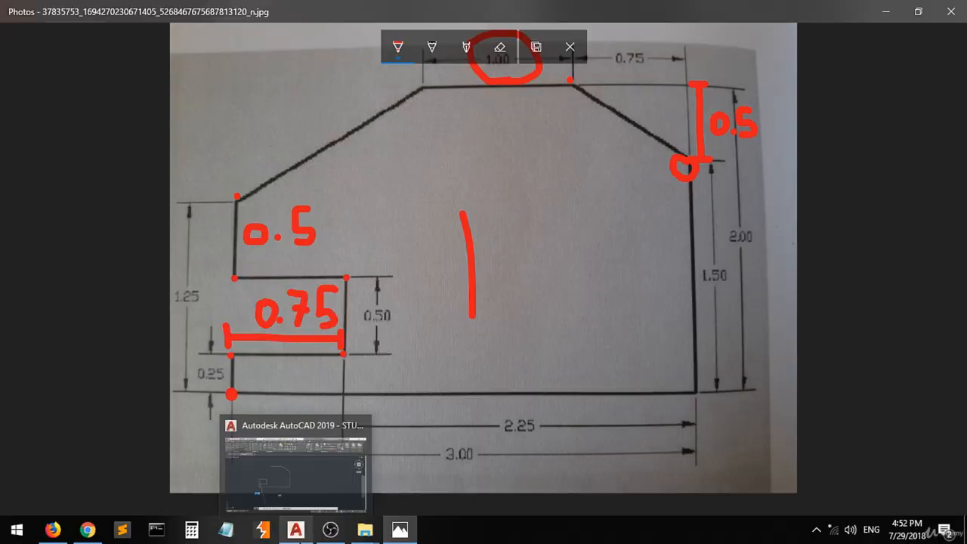
pyautogui.click(295, 529)
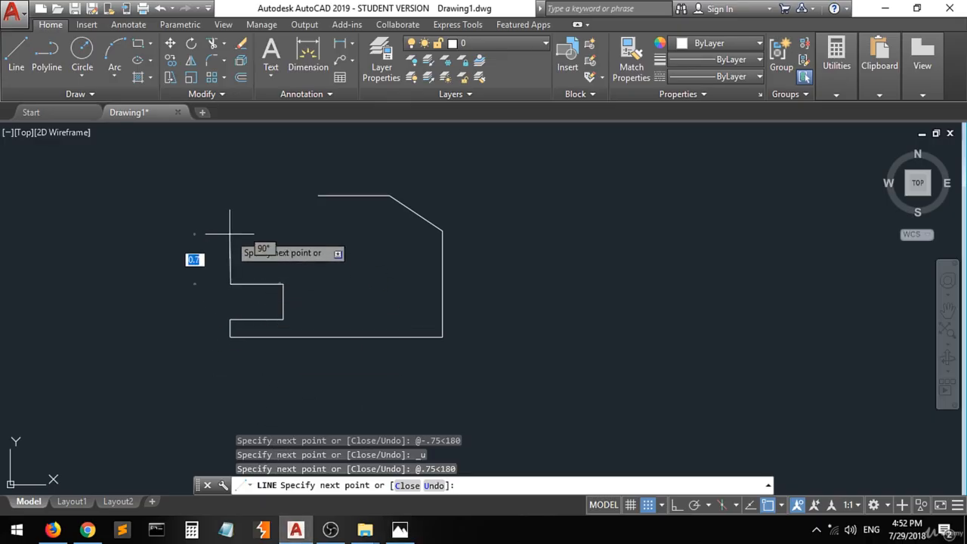
# Draw a 0.5 vertical rise (@.5<90), then a sloped edge back to the top edge's start
pyautogui.write('@')
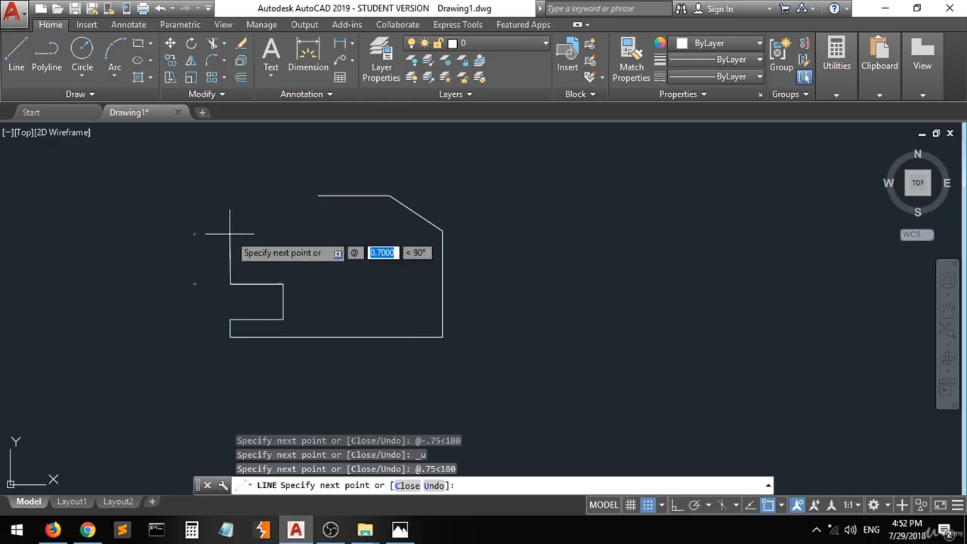
pyautogui.write('.5')
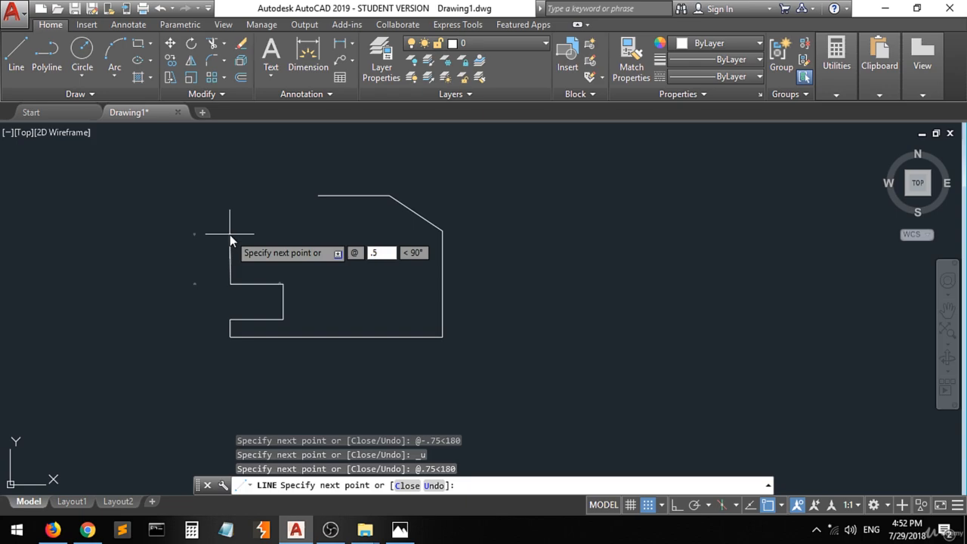
pyautogui.press('Tab')
pyautogui.write('90')
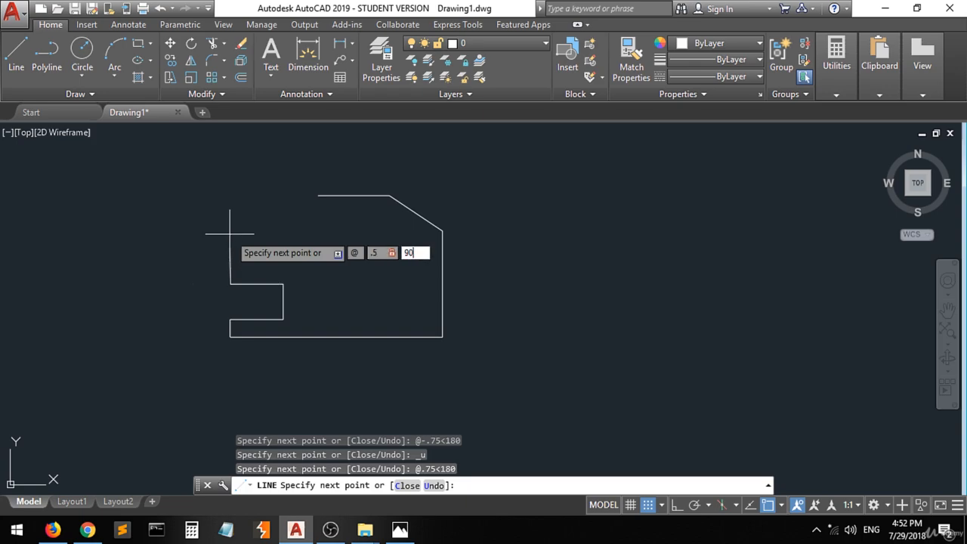
pyautogui.press('Return')
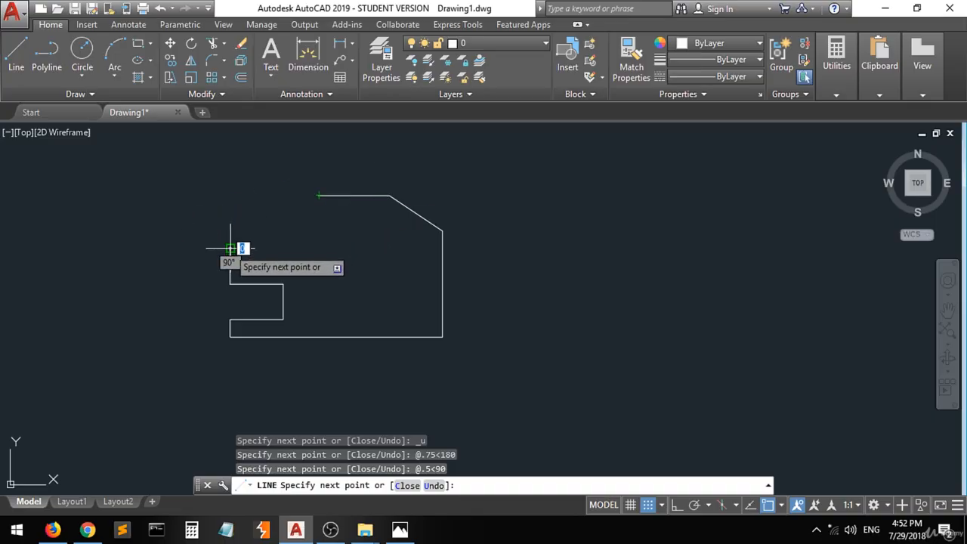
pyautogui.click(318, 195)
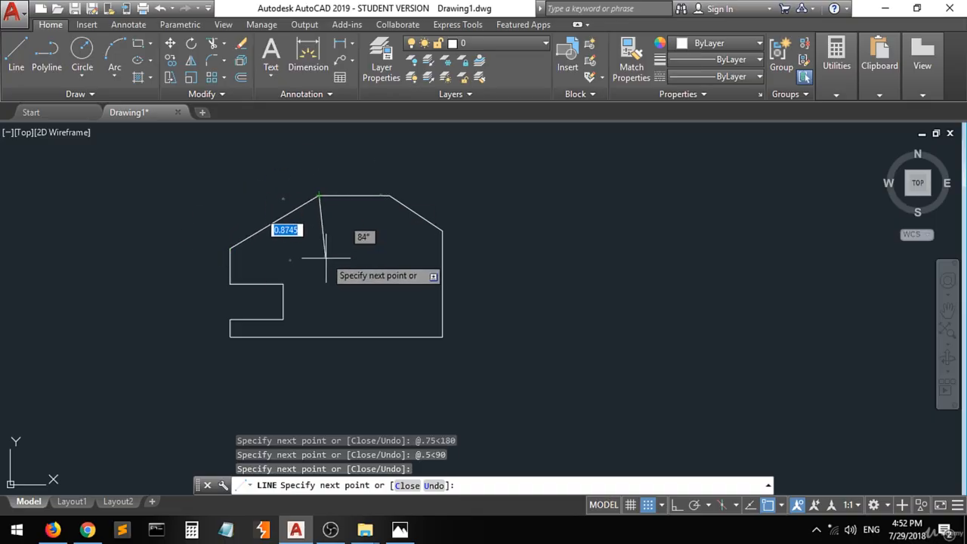
pyautogui.press('Return')
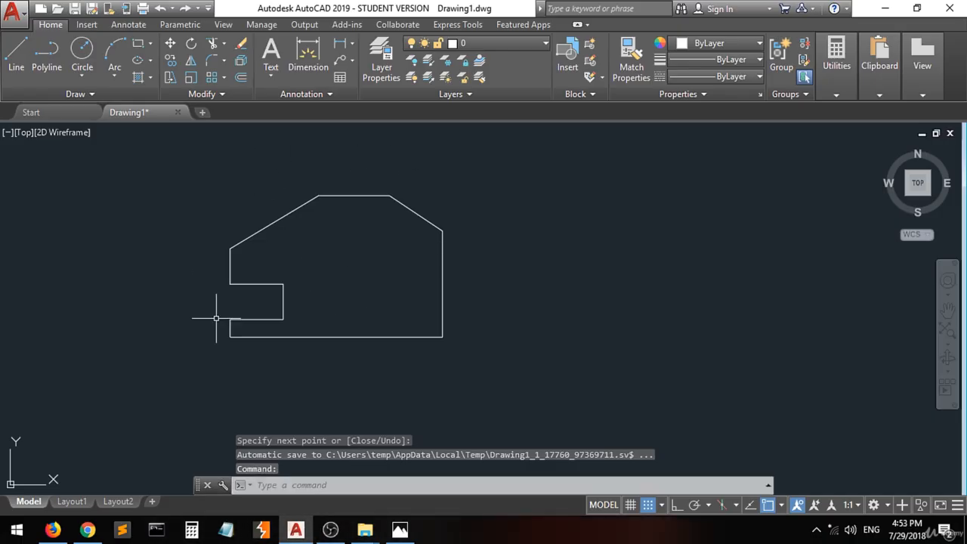
pyautogui.click(399, 531)
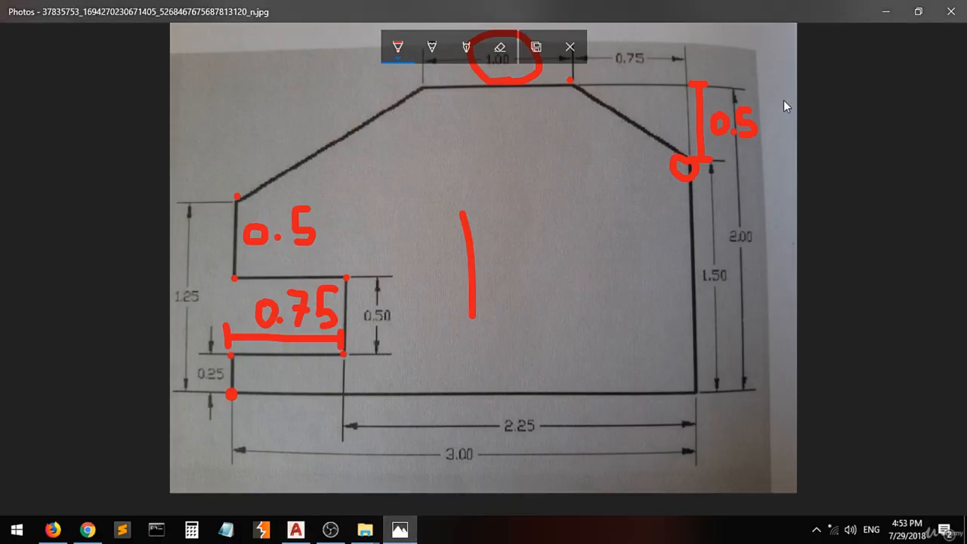
# Restore the photo viewer to a narrower window, move it right, then minimize it
pyautogui.click(916, 11)
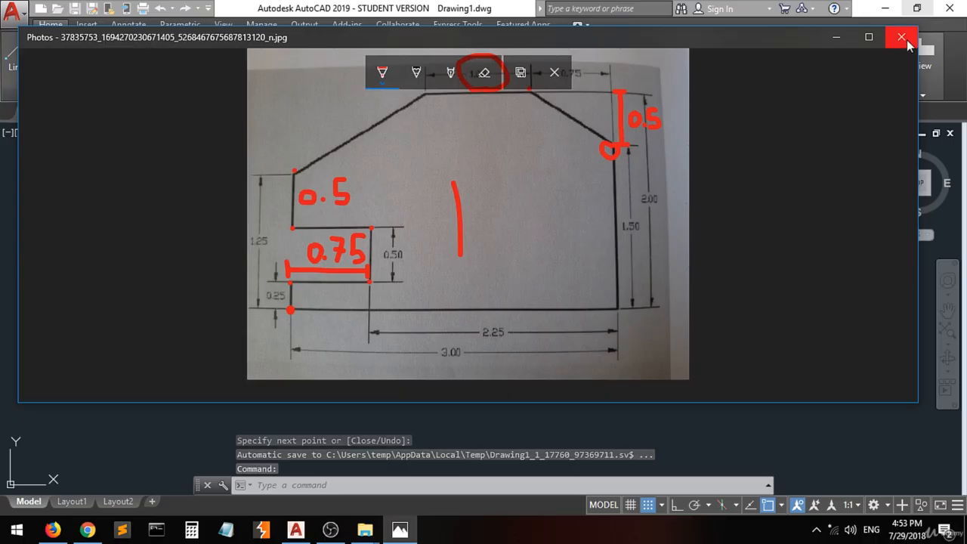
pyautogui.moveTo(926, 136); pyautogui.dragTo(376, 173)
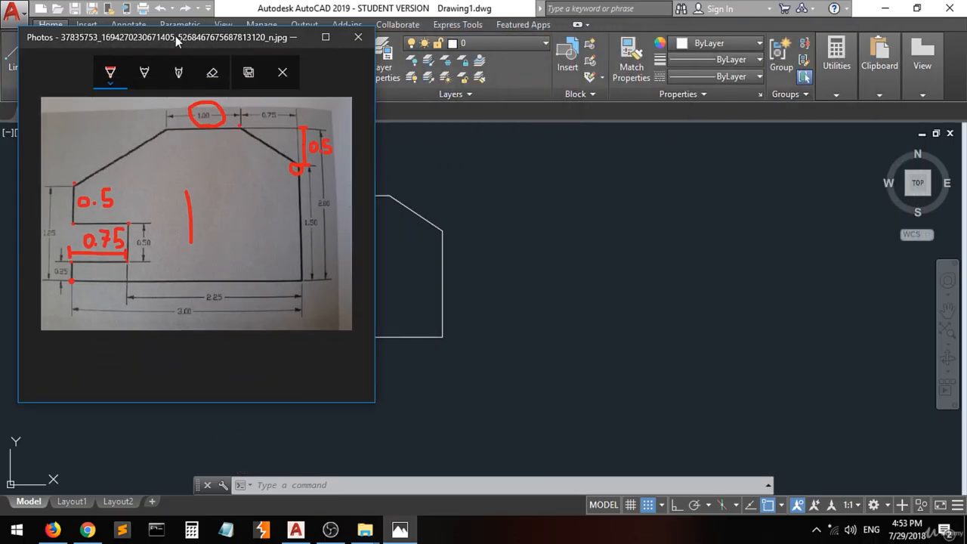
pyautogui.moveTo(175, 36)
pyautogui.mouseDown()
pyautogui.moveTo(338, 97)
pyautogui.moveTo(606, 102)
pyautogui.moveTo(646, 93)
pyautogui.moveTo(608, 80)
pyautogui.mouseUp()
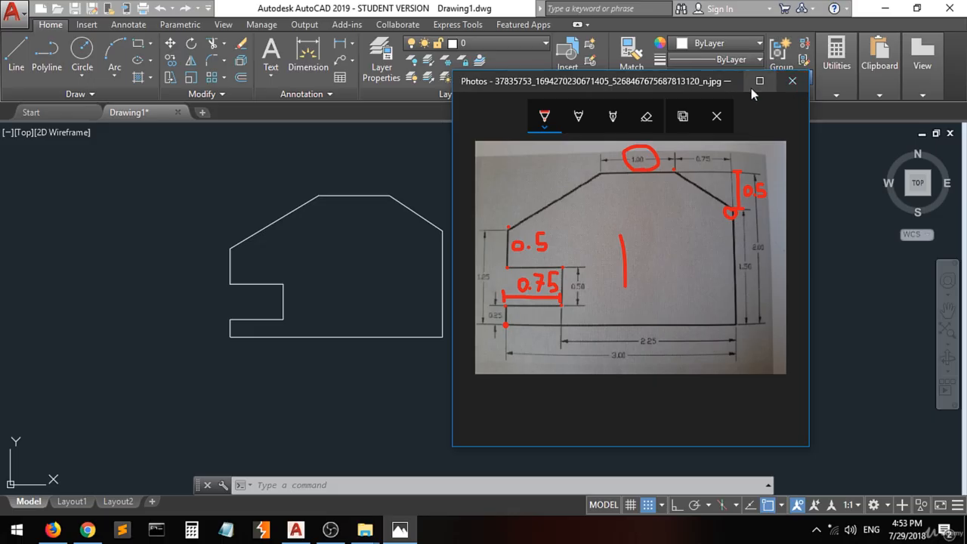
pyautogui.click(728, 82)
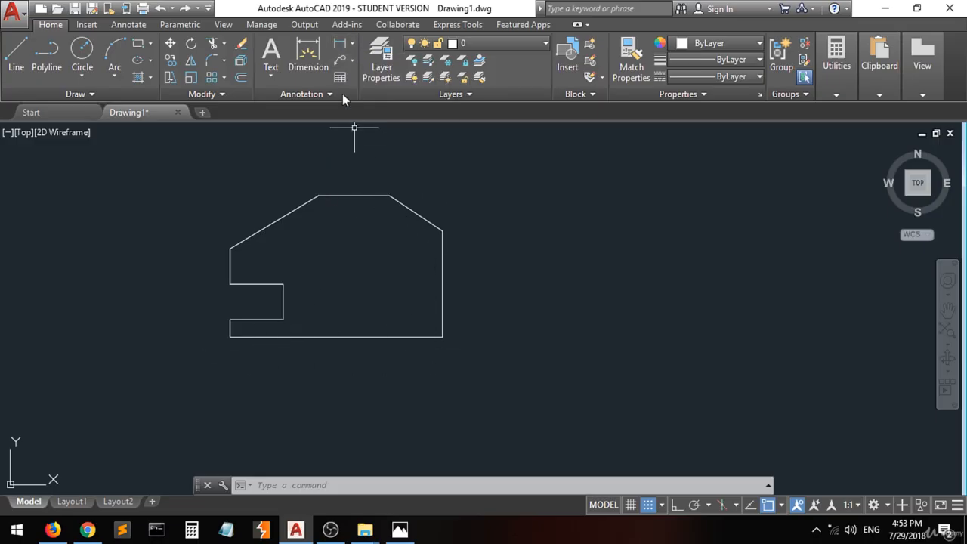
pyautogui.click(352, 47)
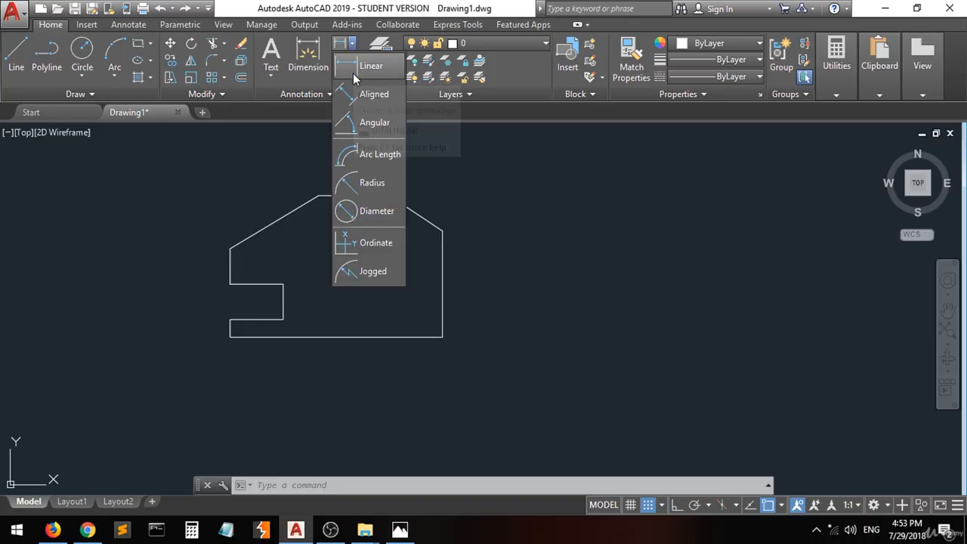
pyautogui.click(353, 73)
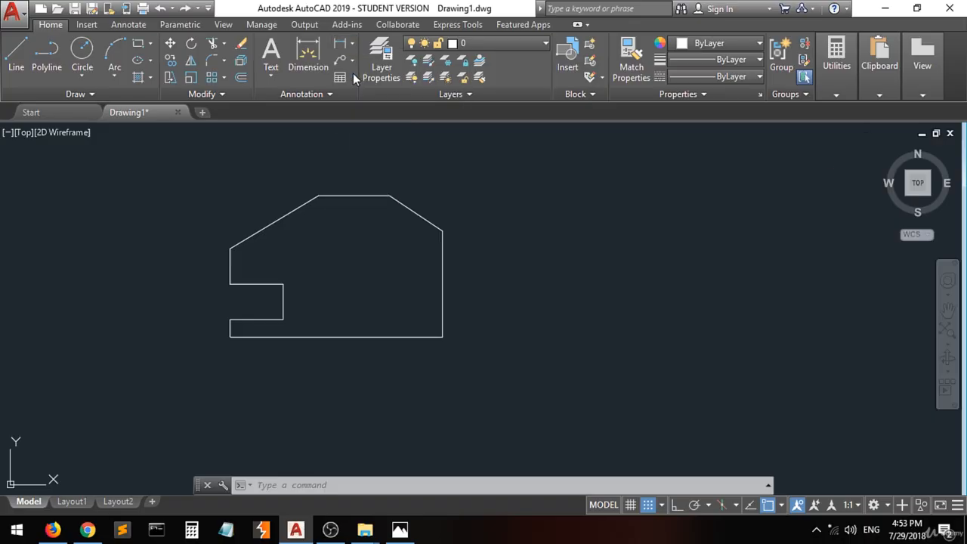
pyautogui.click(230, 336)
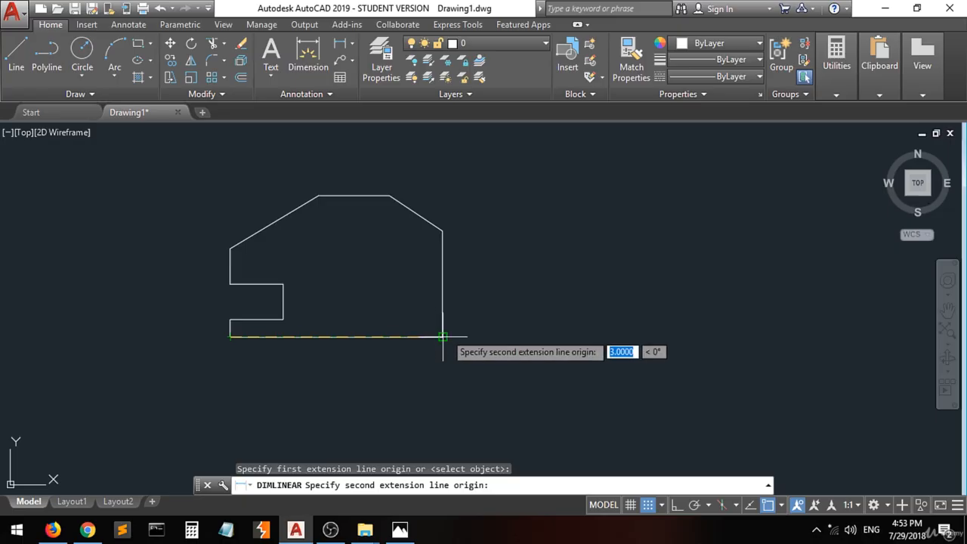
pyautogui.click(442, 337)
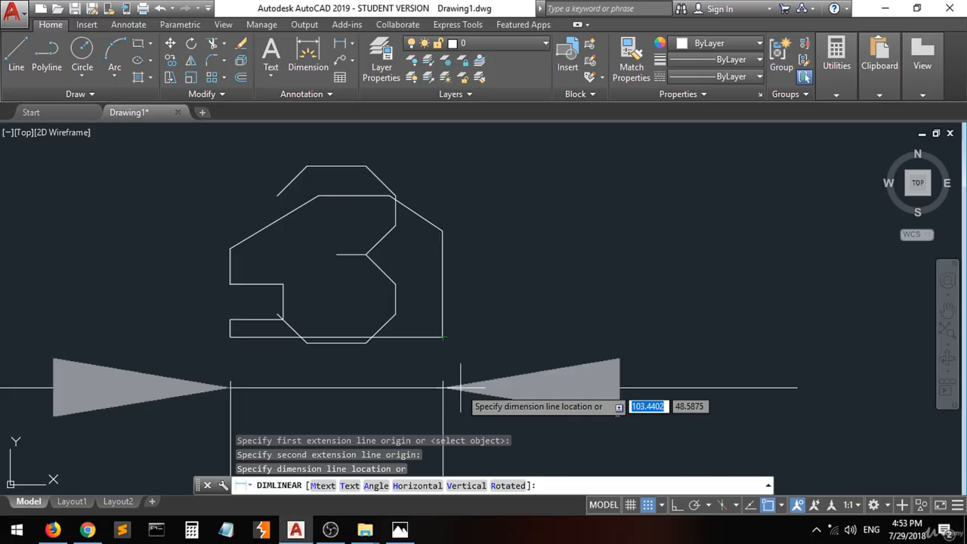
pyautogui.press('Escape')
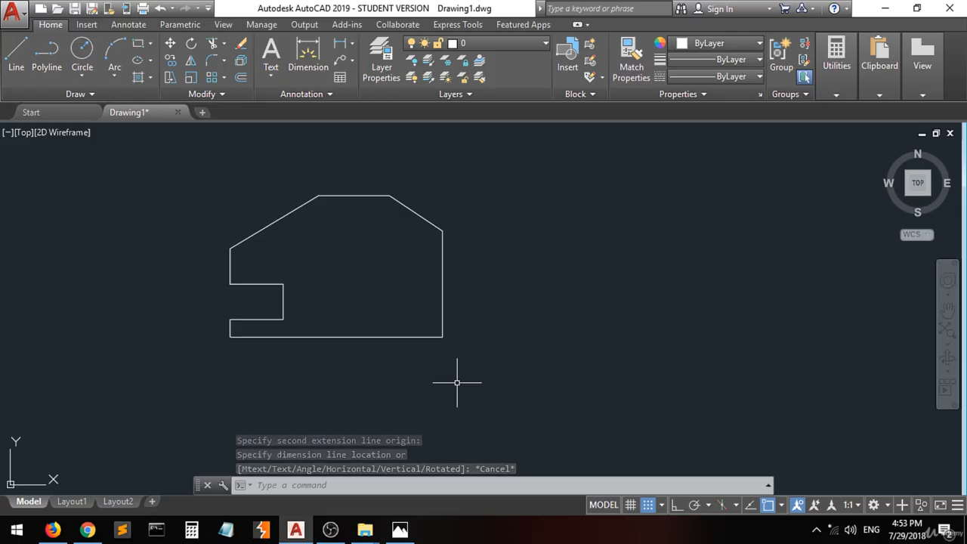
pyautogui.write('d')
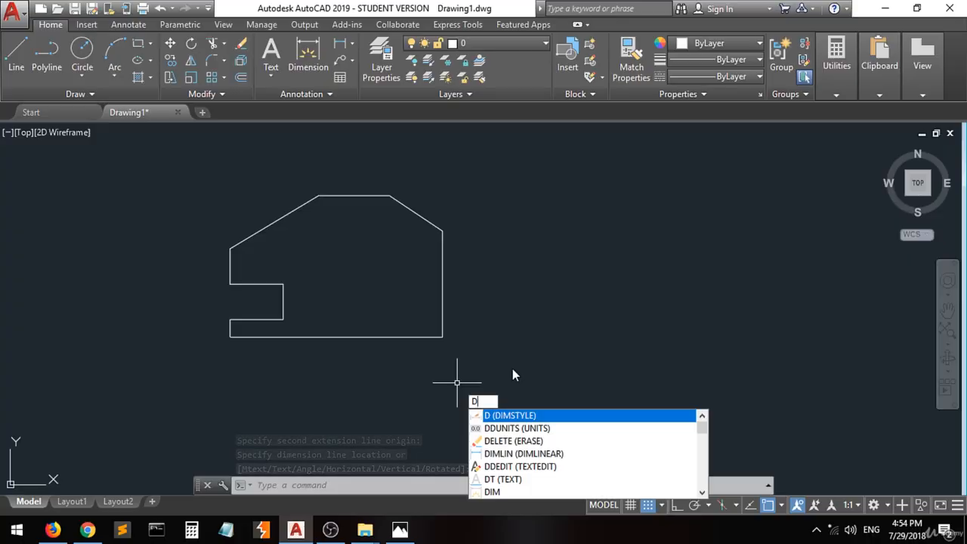
pyautogui.click(531, 417)
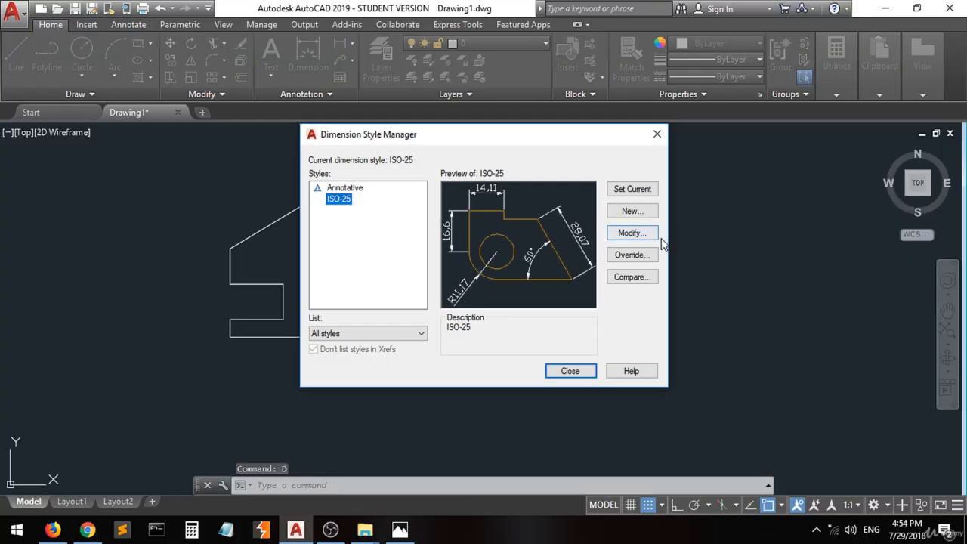
pyautogui.click(627, 234)
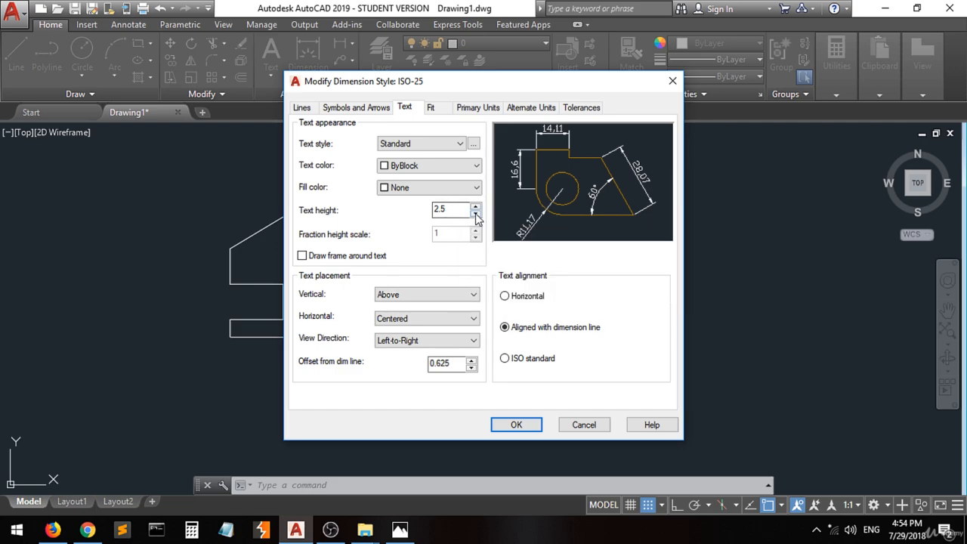
pyautogui.click(433, 109)
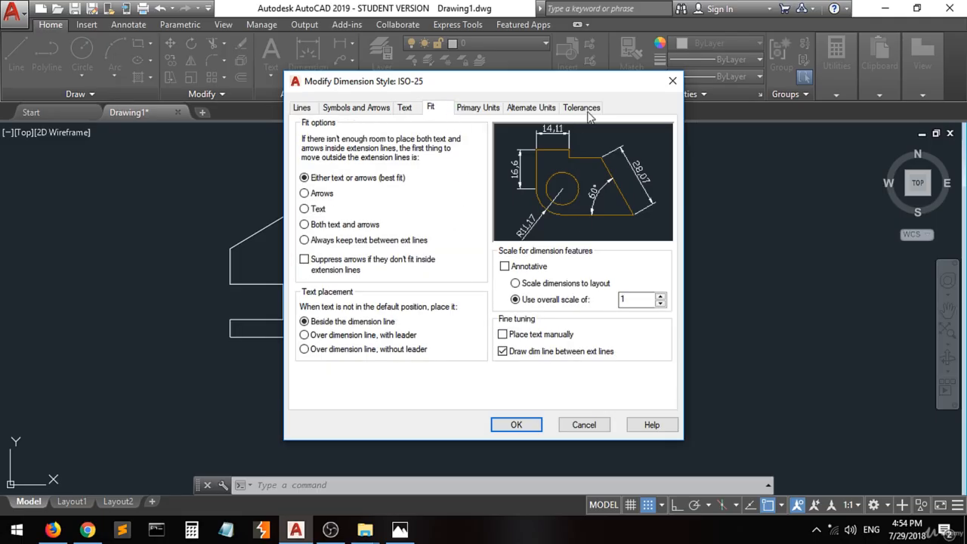
pyautogui.click(672, 82)
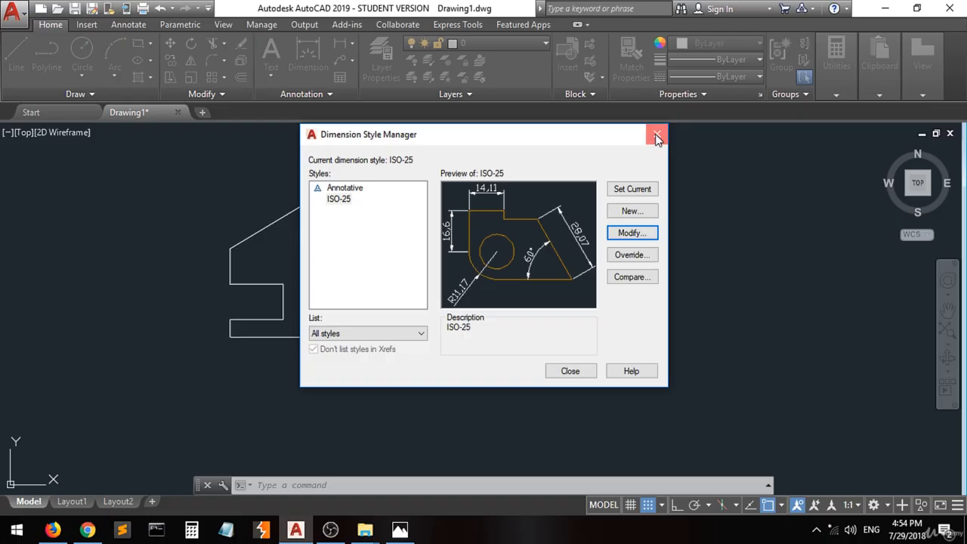
pyautogui.click(656, 134)
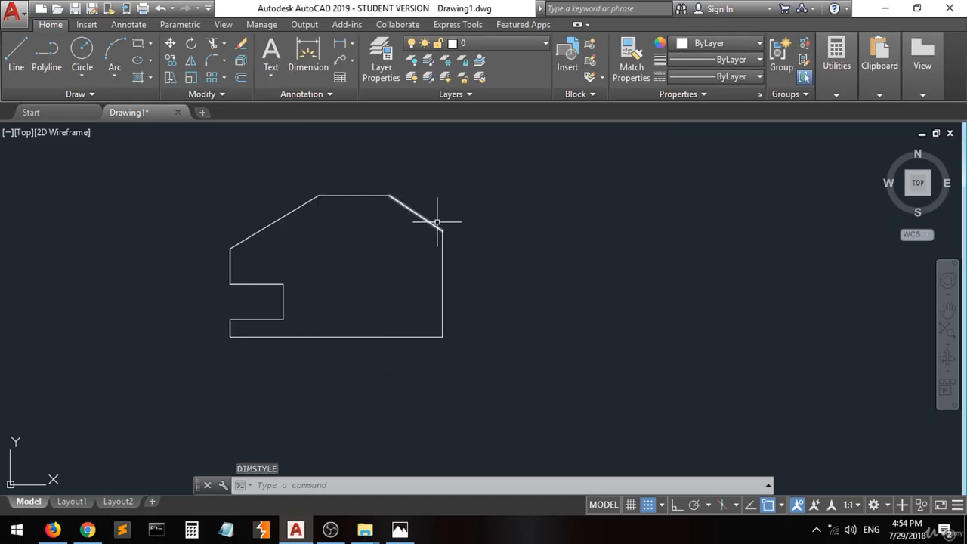